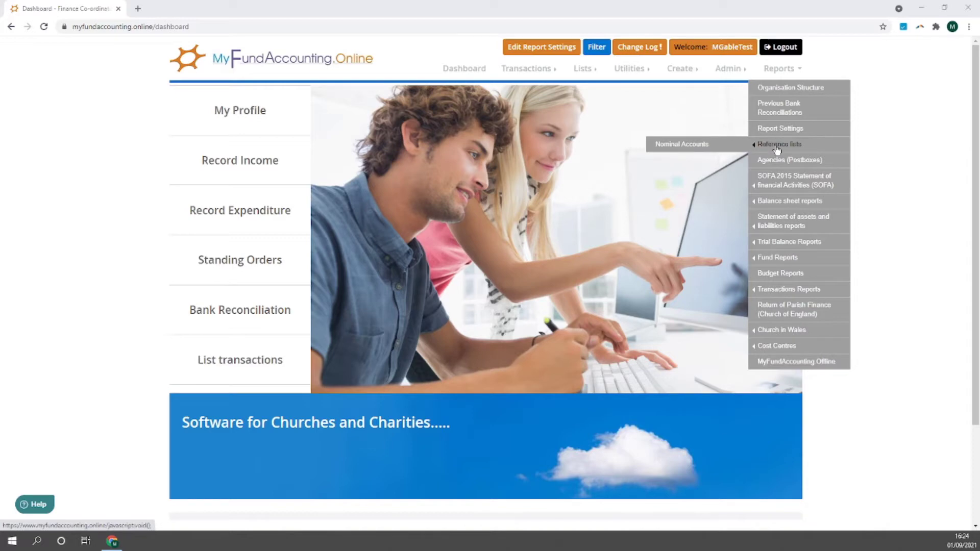
- Generate the Nominal Accounts reference report in portrait with no footer and preview it as a PDF
left_click(713, 148)
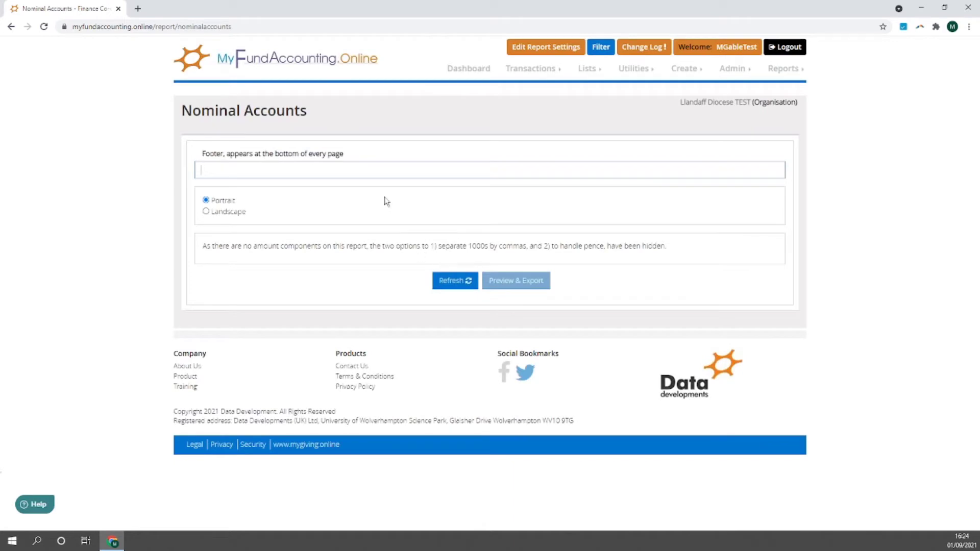
left_click(301, 173)
left_click(439, 282)
left_click(525, 283)
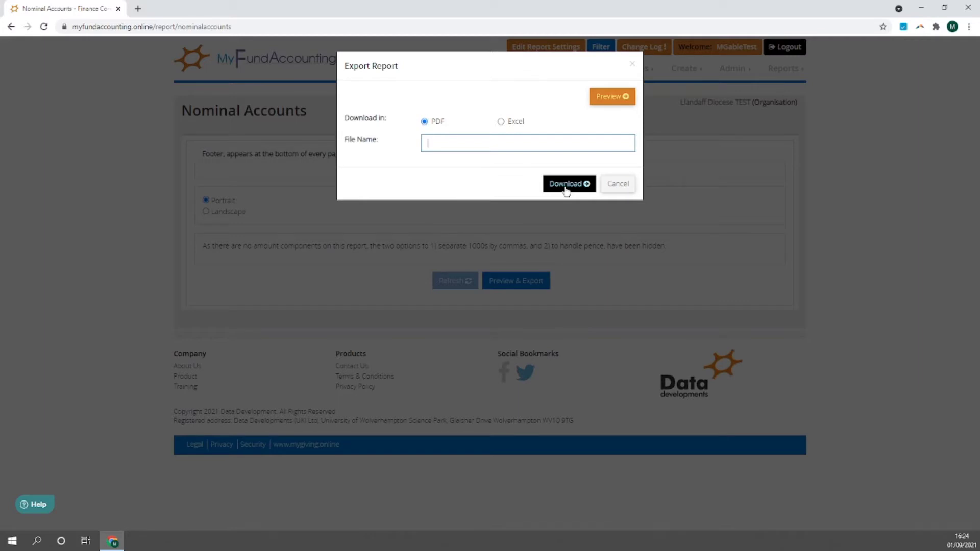
left_click(606, 101)
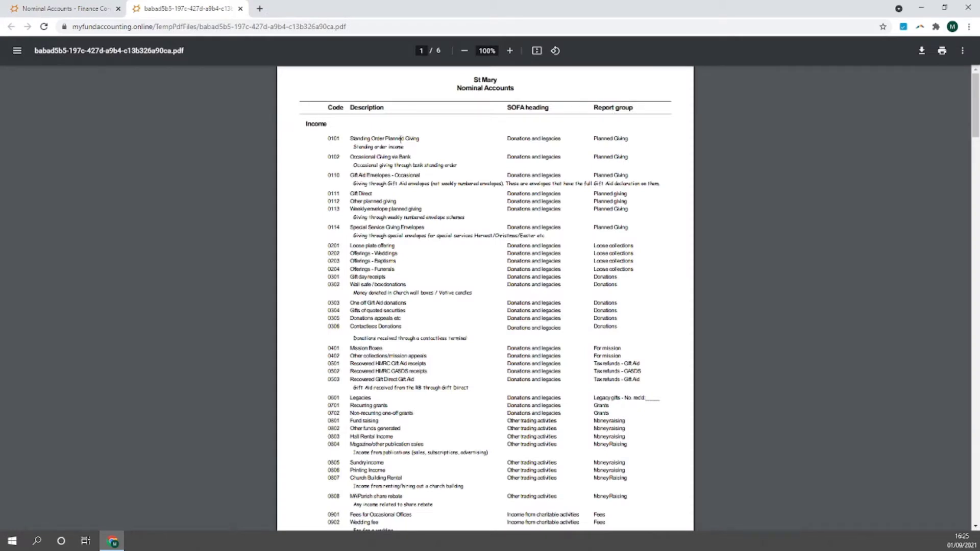
- Examine the nominal account codes through to the last page of the report, and close the preview and export dialog
scroll(419, 179, "down", 9)
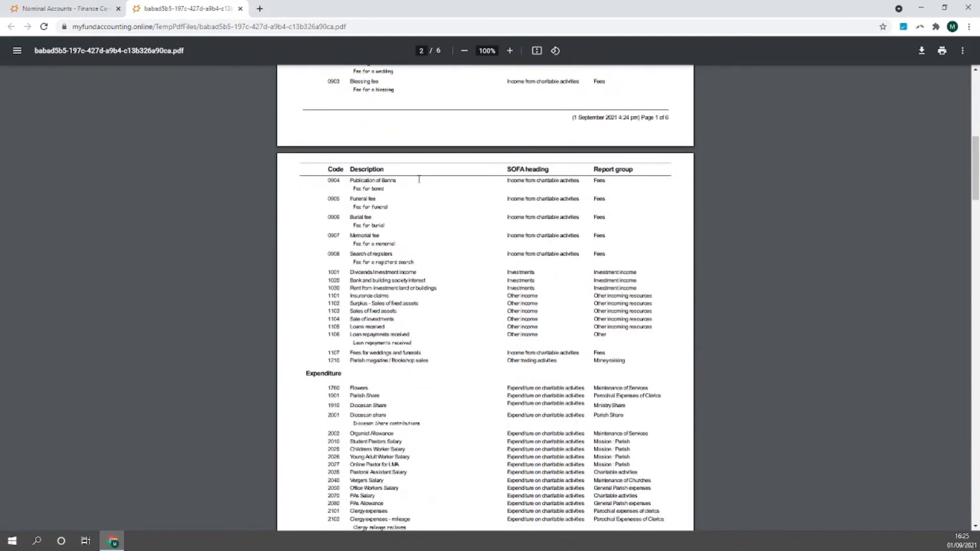
scroll(418, 179, "down", 3)
scroll(419, 178, "down", 5)
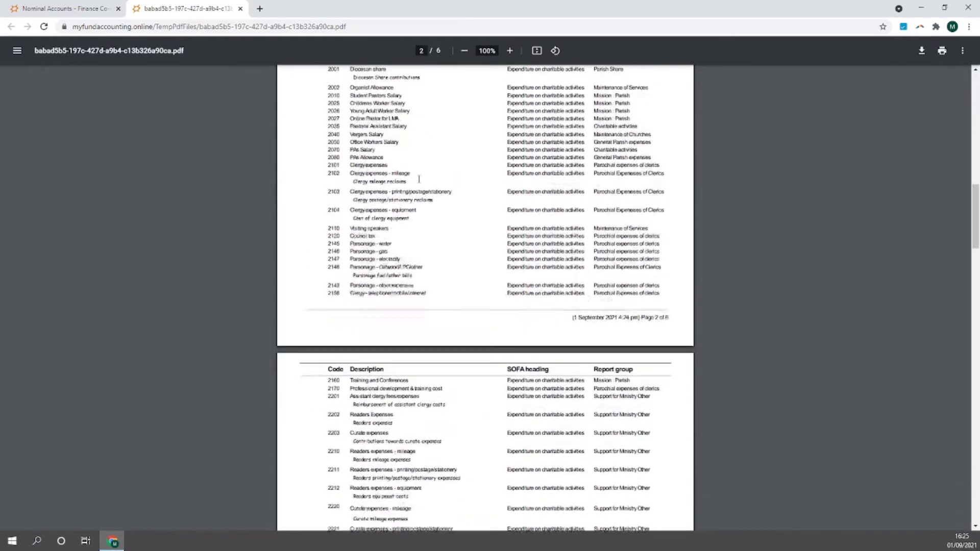
scroll(418, 179, "down", 7)
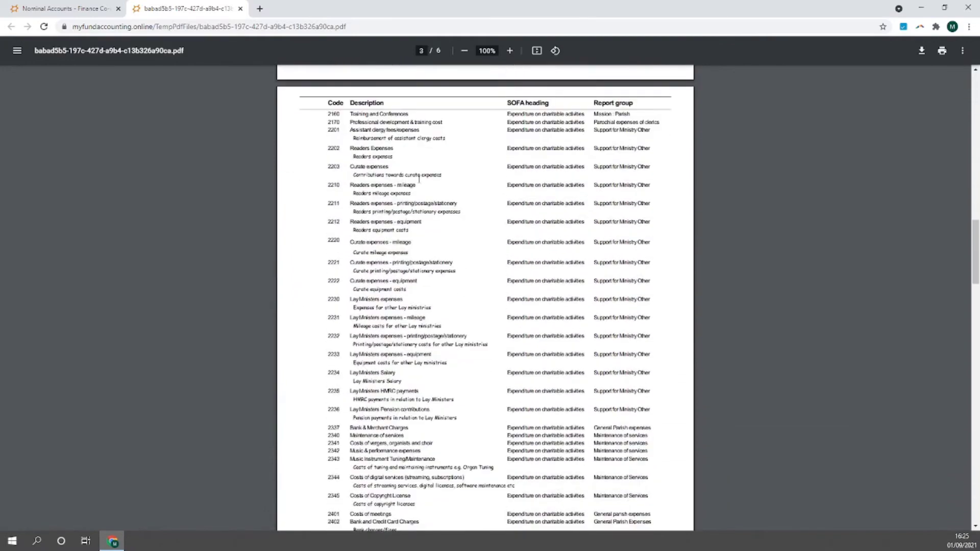
scroll(419, 179, "down", 8)
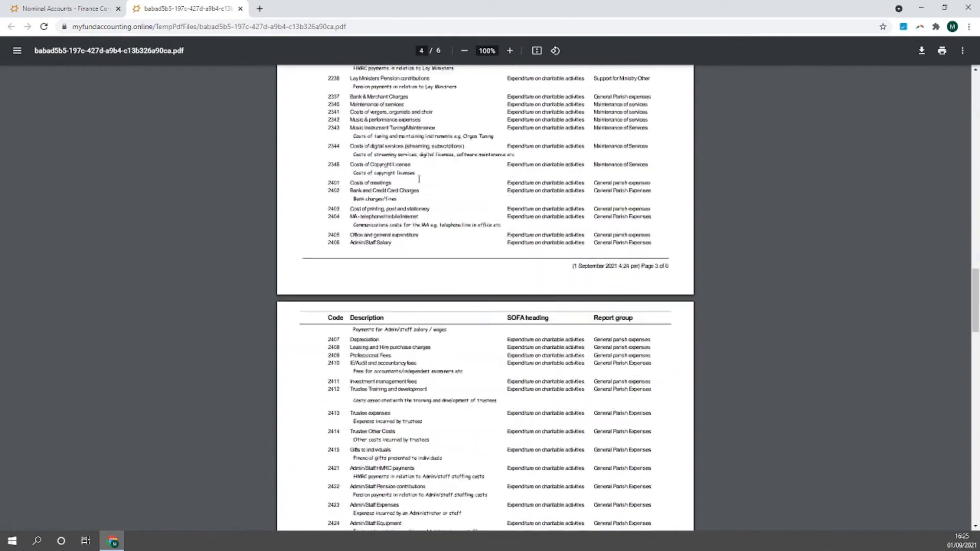
scroll(418, 178, "down", 15)
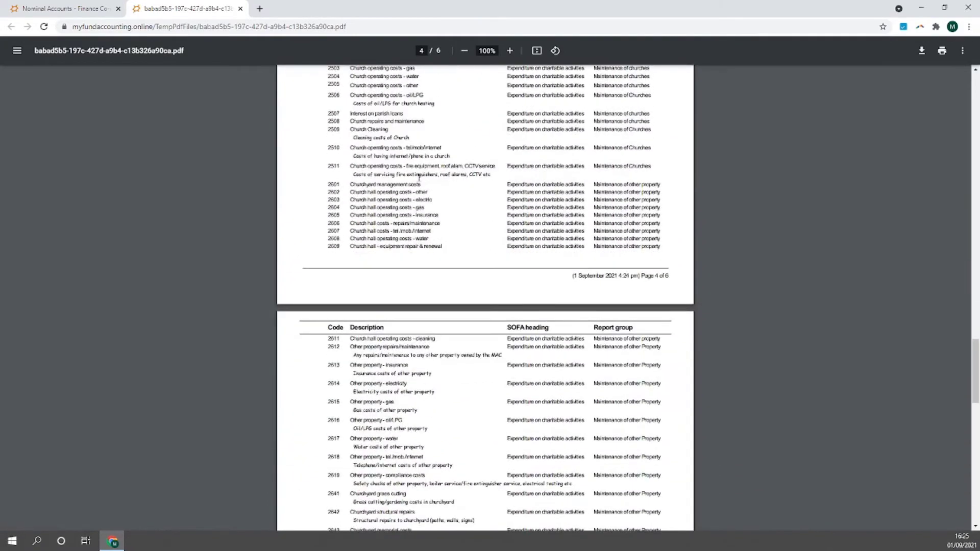
scroll(418, 177, "down", 11)
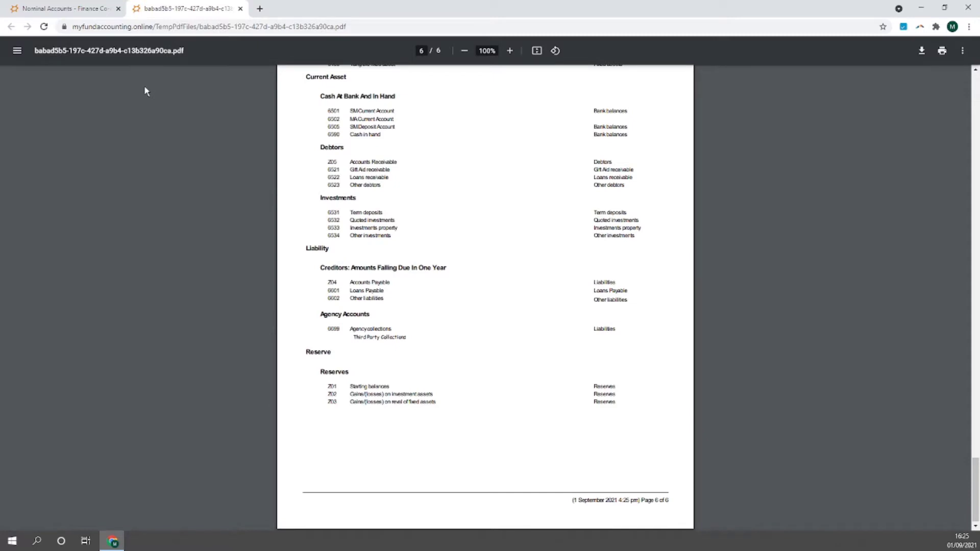
left_click(240, 9)
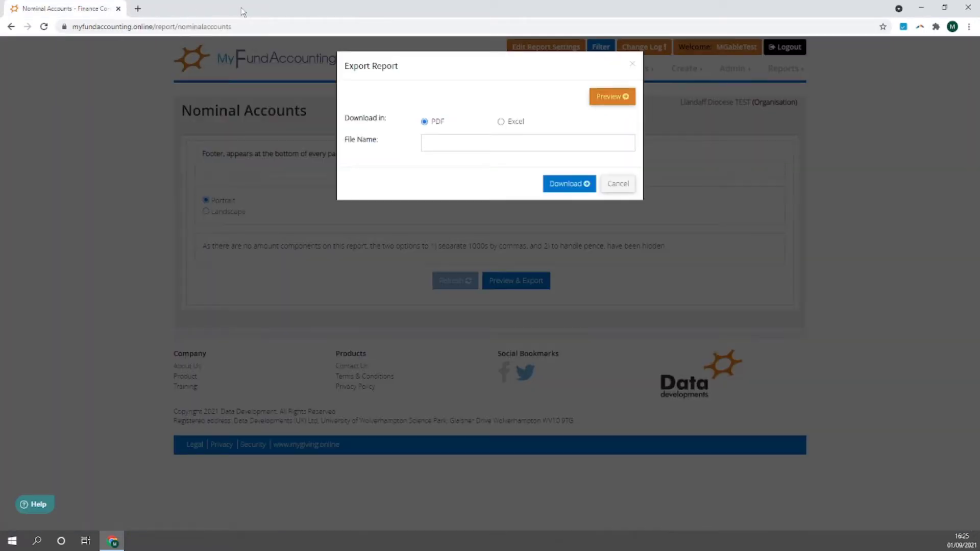
left_click(619, 185)
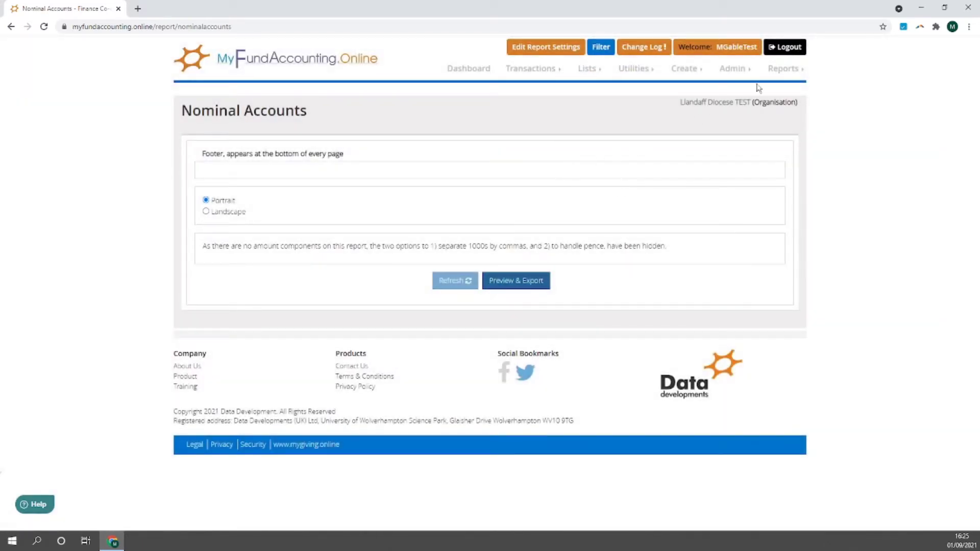
- Set up the Balance Sheet (Detailed) report for This Year with each amount rounded to the nearest £
mouse_move(775, 72)
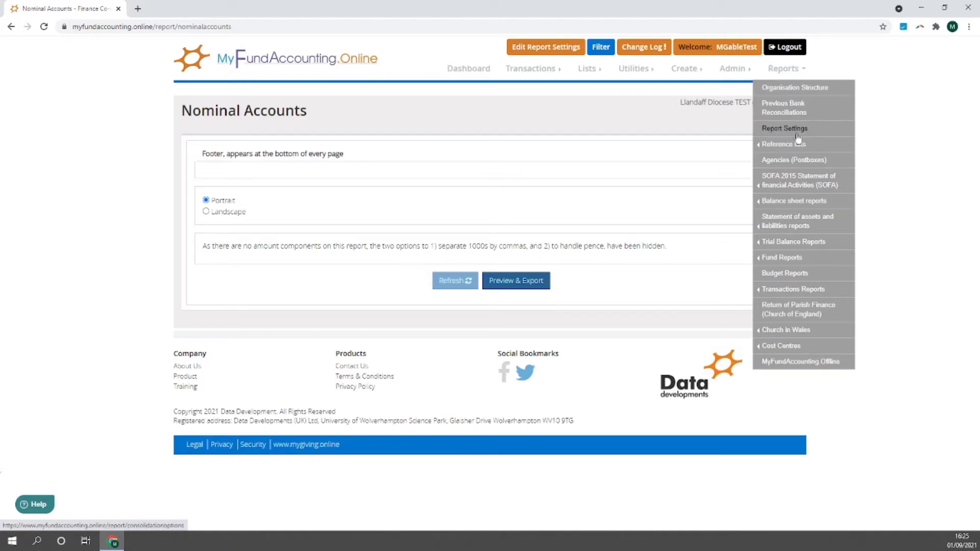
mouse_move(808, 203)
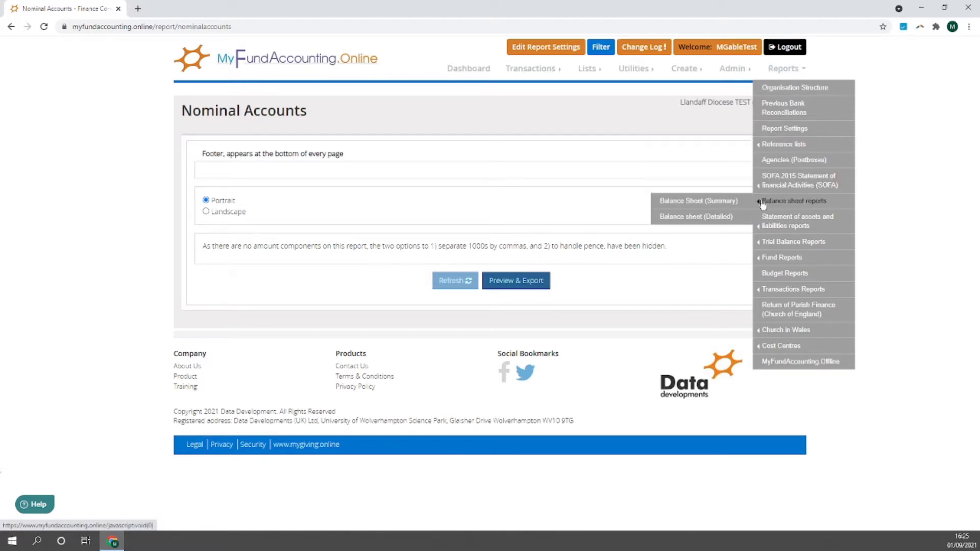
left_click(696, 220)
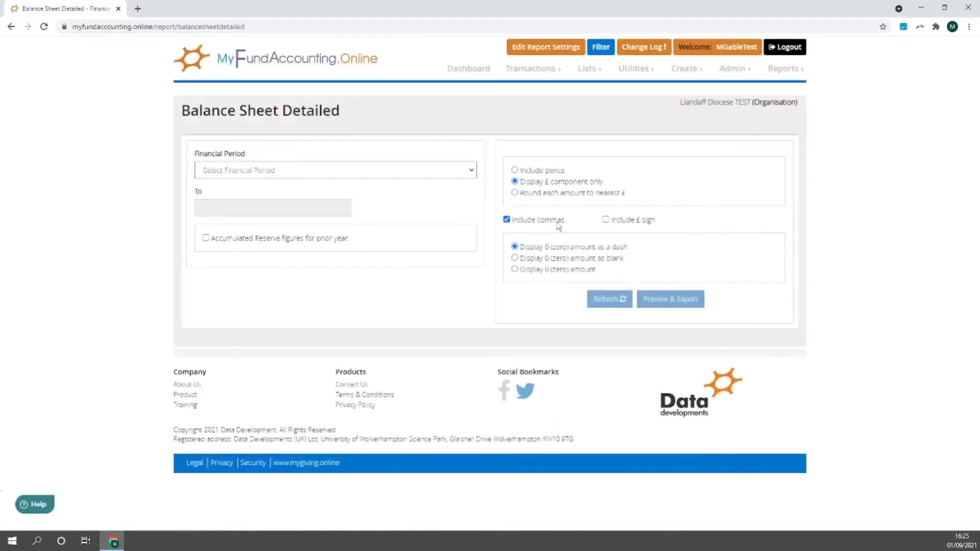
left_click(351, 170)
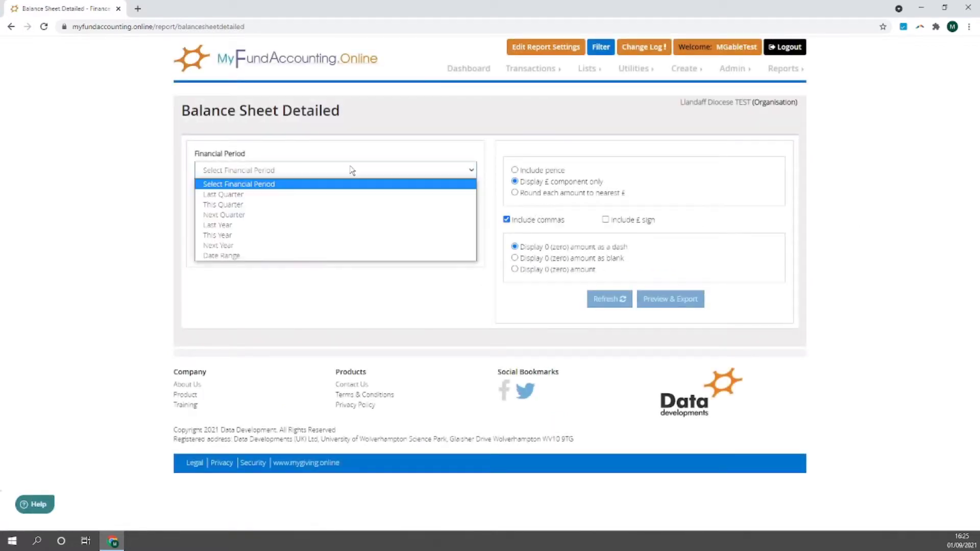
left_click(218, 235)
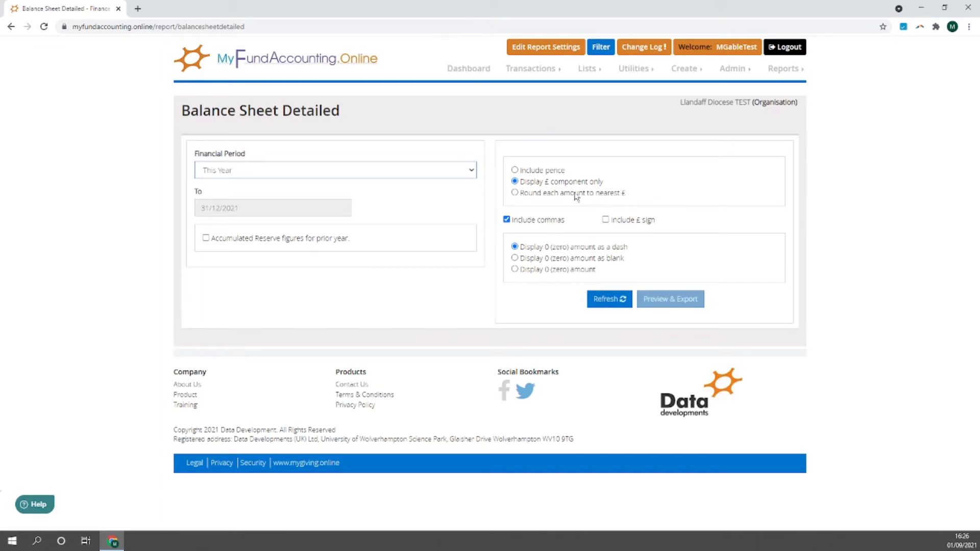
left_click(515, 193)
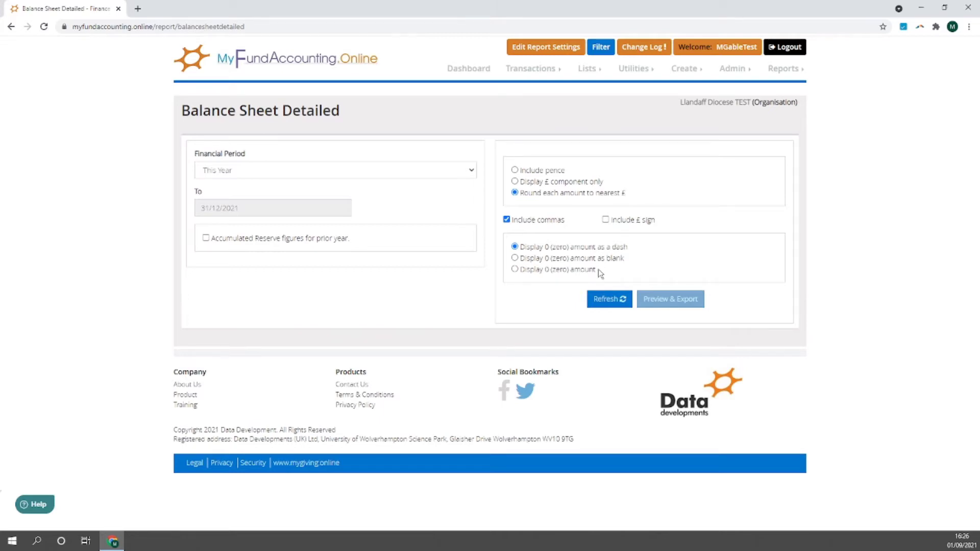
- Generate and preview the detailed balance sheet, and close the preview and export dialog after reviewing it
left_click(609, 300)
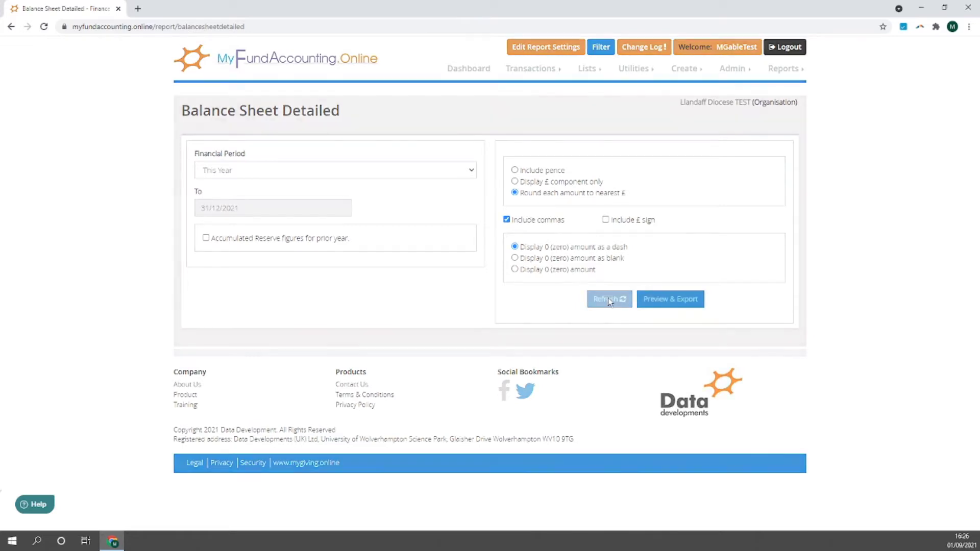
left_click(669, 300)
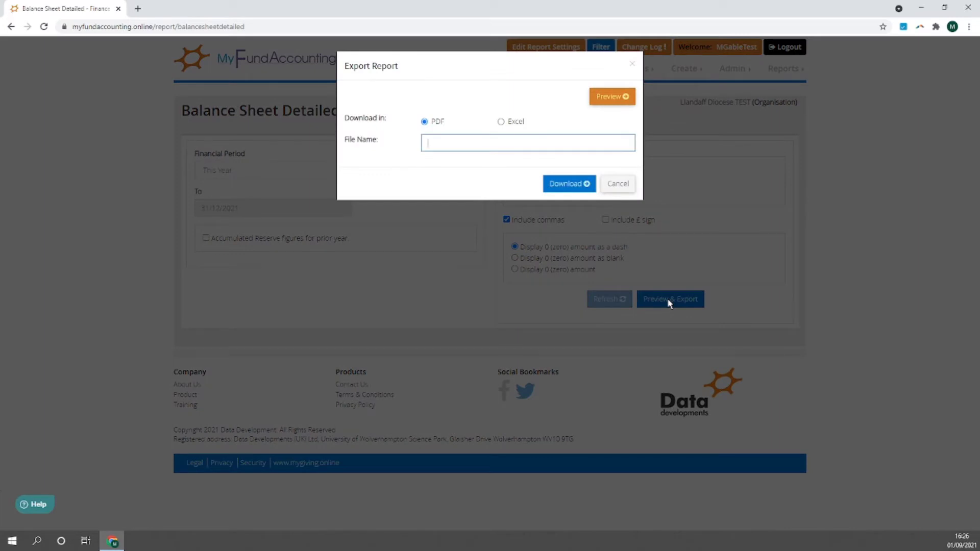
left_click(607, 98)
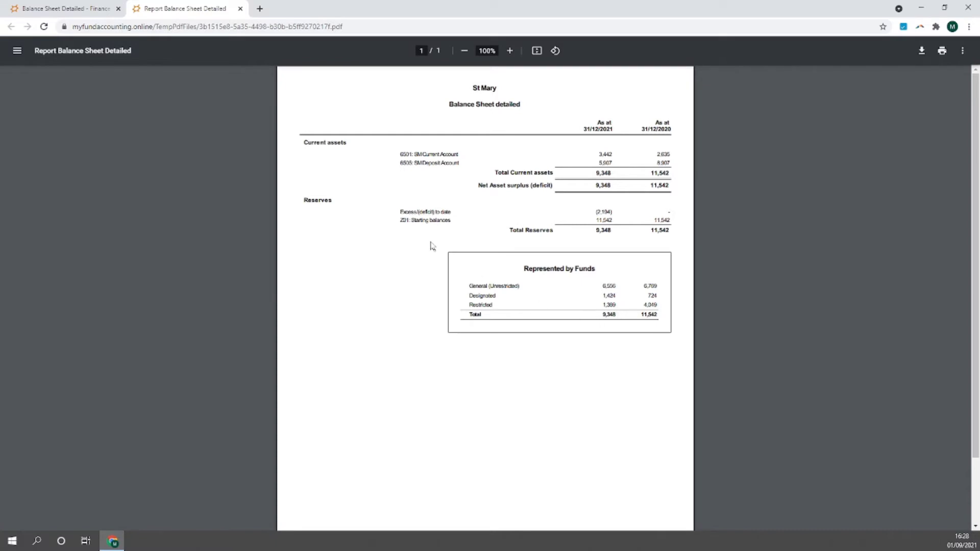
left_click(240, 9)
left_click(618, 184)
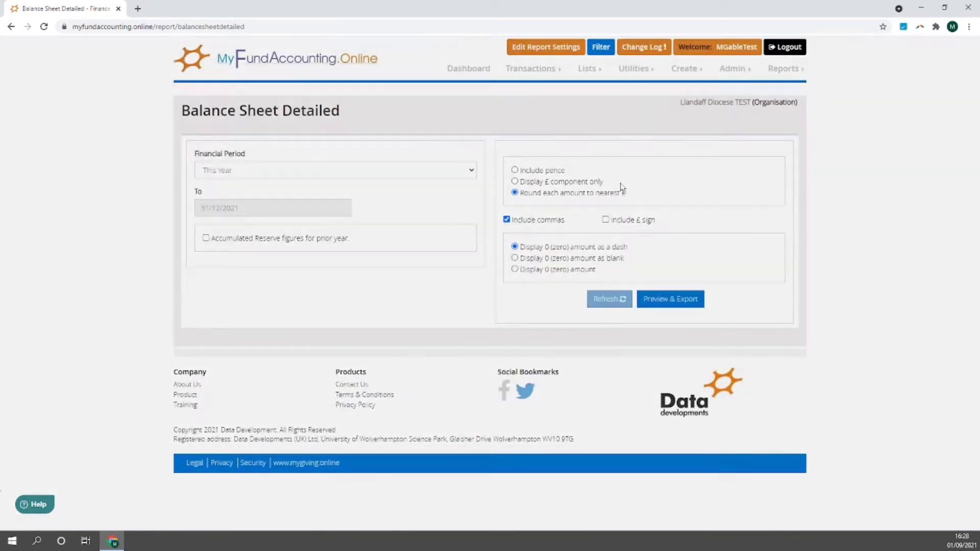
- Set up the Assets and Liabilities (by code) report for This Year with all funds selected
left_click(784, 76)
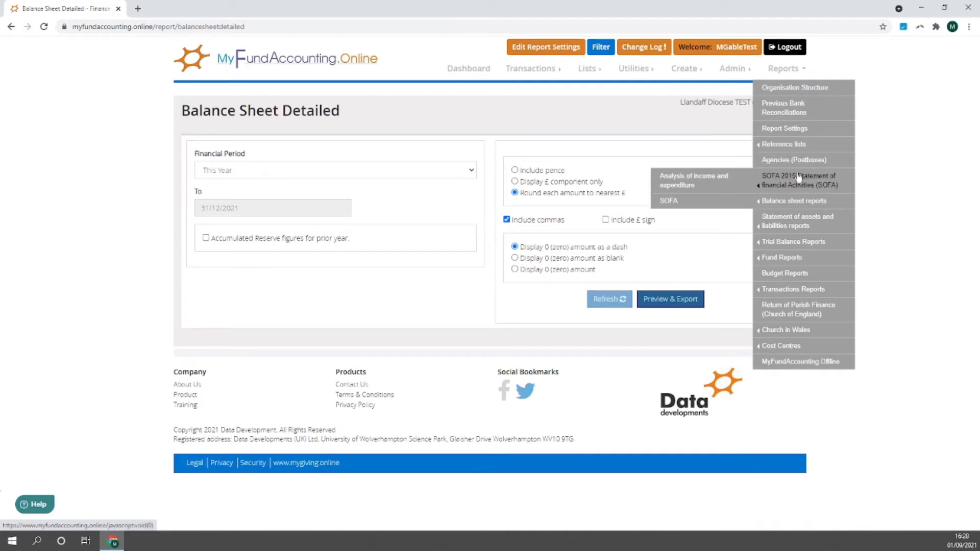
mouse_move(805, 203)
mouse_move(810, 223)
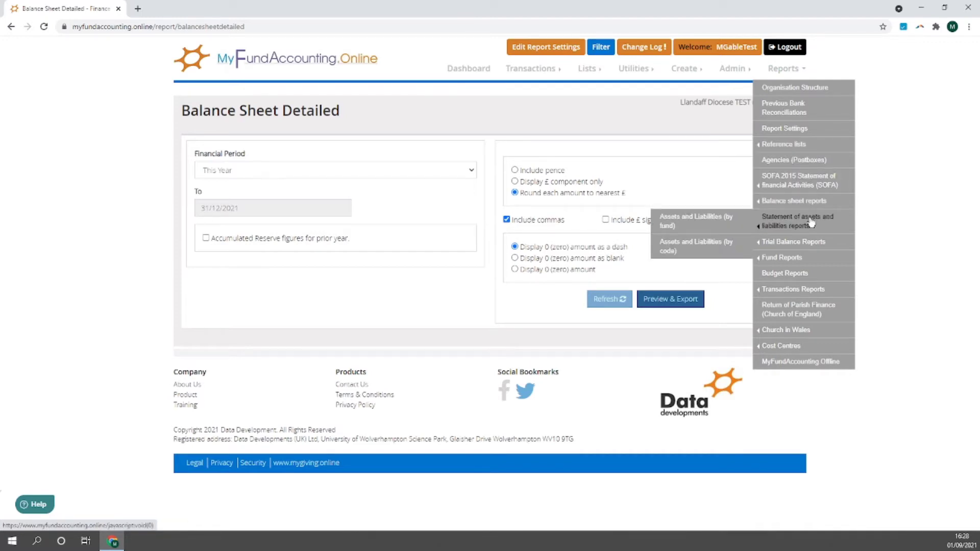
left_click(699, 255)
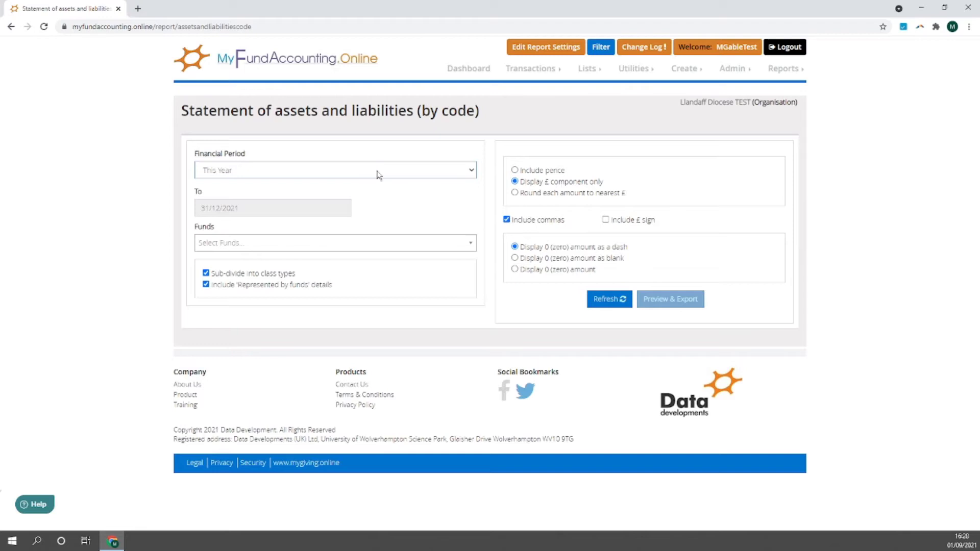
left_click(385, 243)
left_click(228, 262)
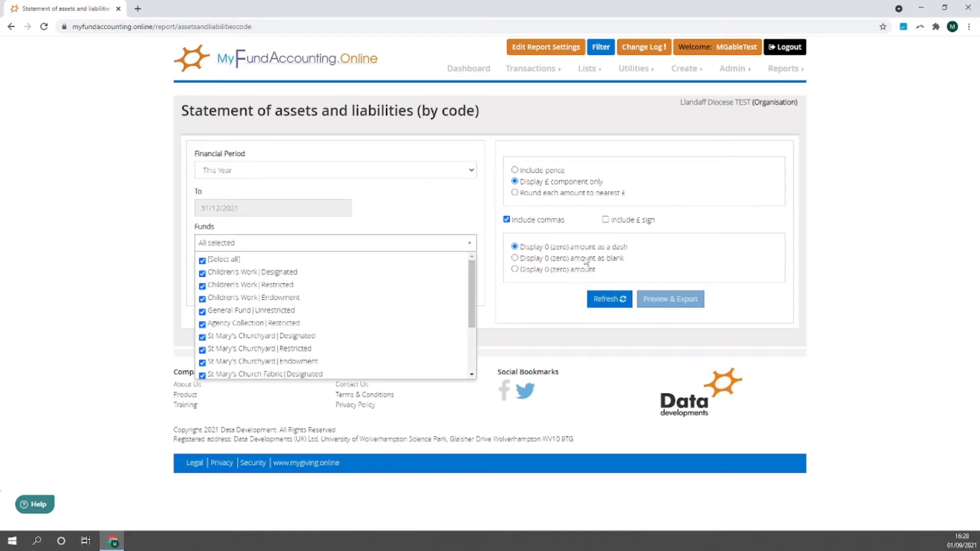
- Generate and preview the statement of assets and liabilities by code, and close the preview and export dialog after reviewing it
left_click(608, 303)
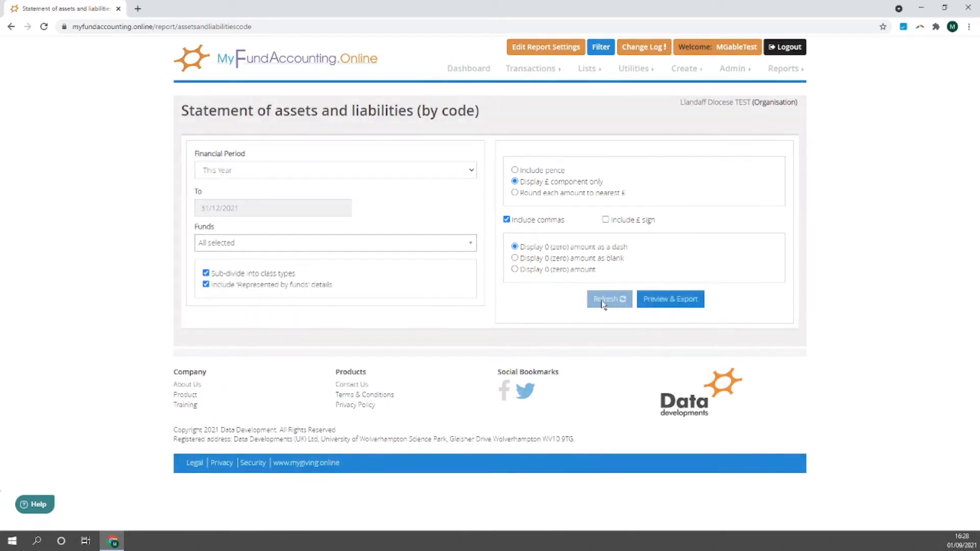
left_click(664, 306)
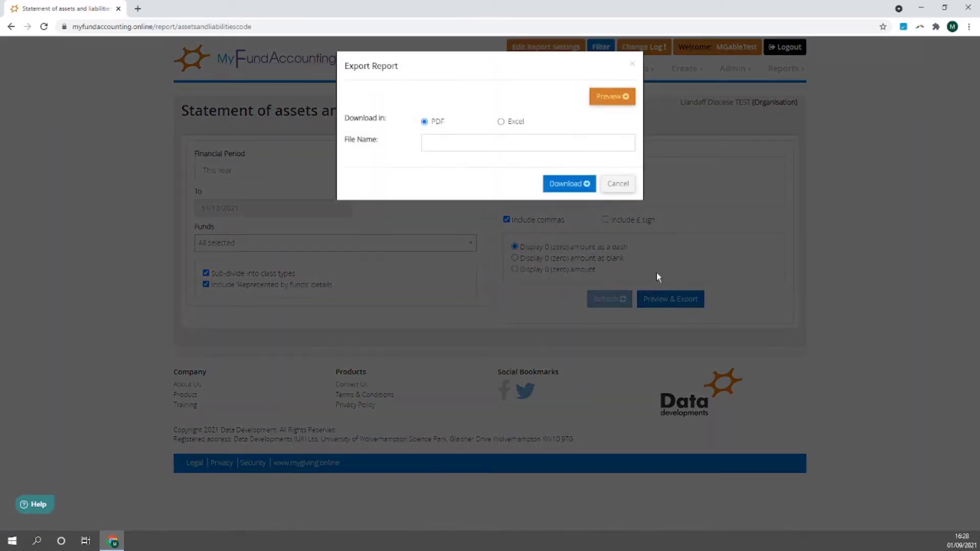
left_click(611, 98)
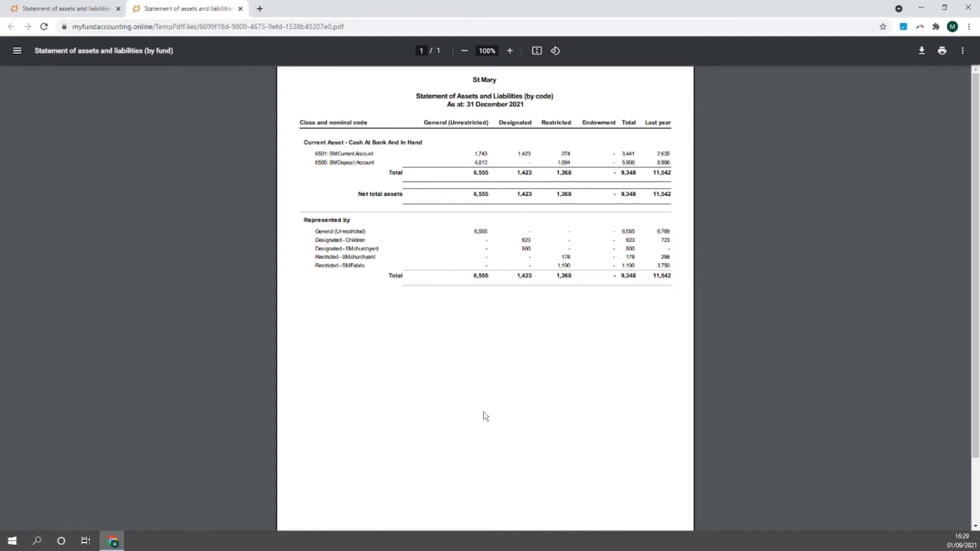
left_click(241, 9)
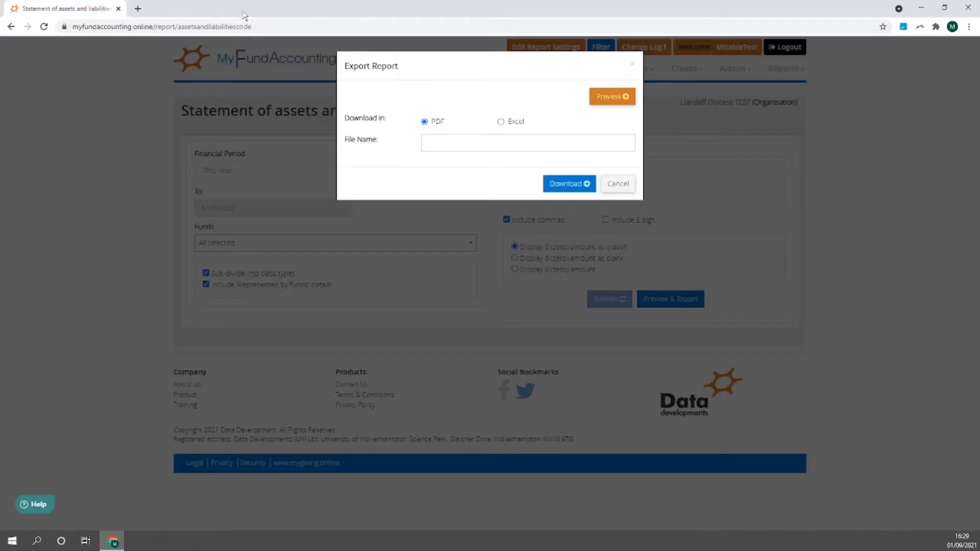
left_click(617, 184)
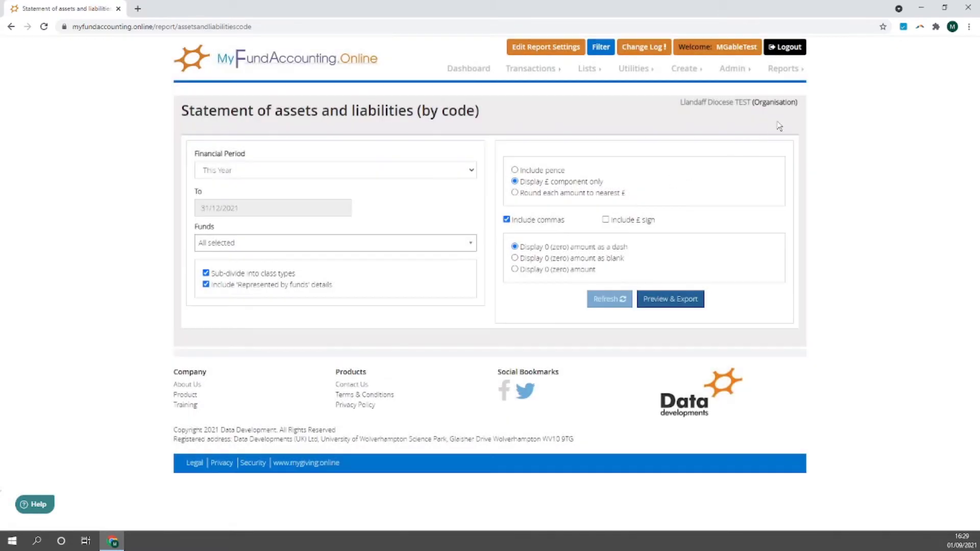
- Set up the Fund totals report for This Year with all funds selected
left_click(790, 71)
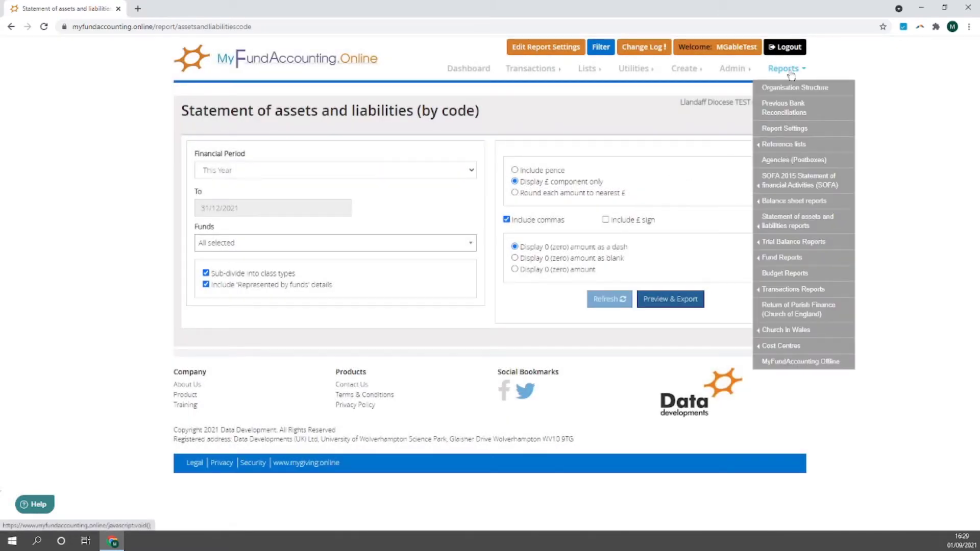
mouse_move(798, 233)
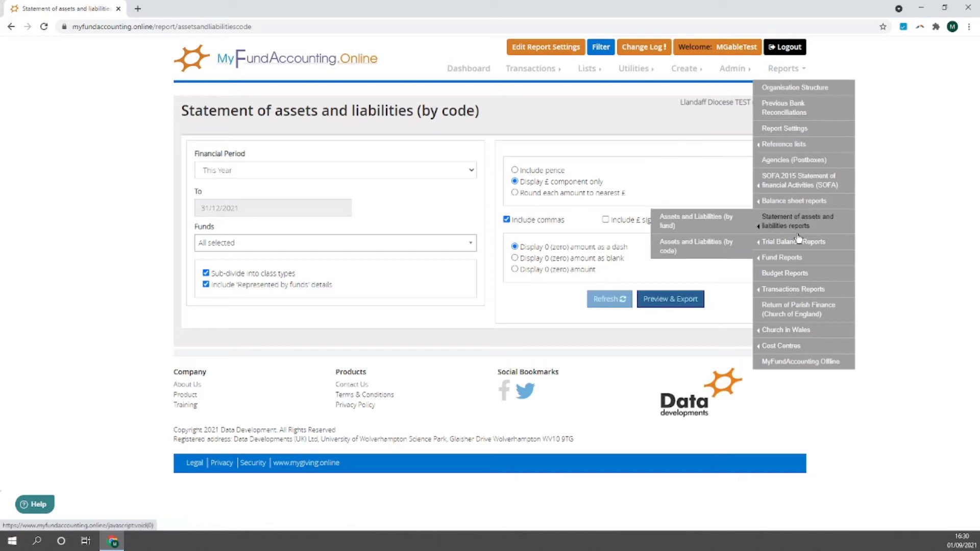
mouse_move(788, 261)
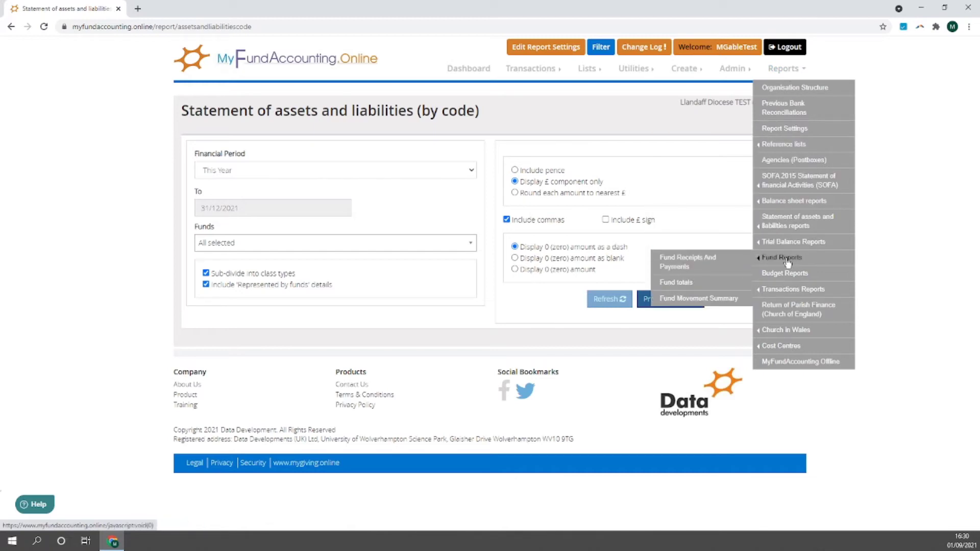
left_click(707, 283)
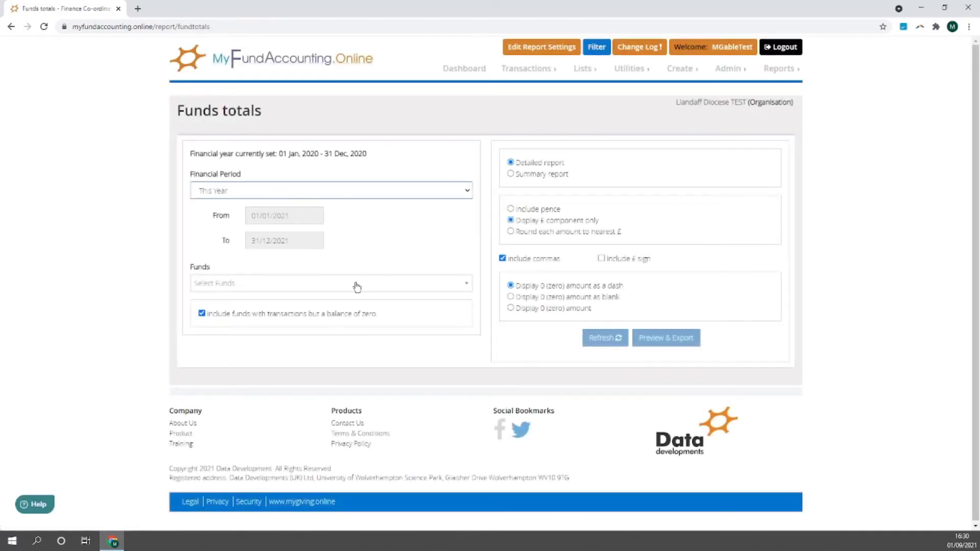
left_click(357, 287)
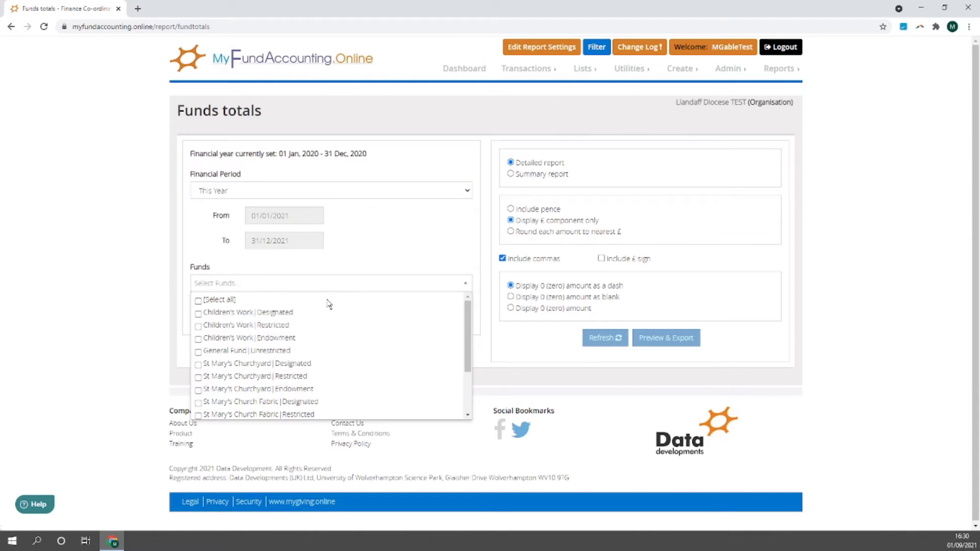
left_click(329, 303)
left_click(353, 274)
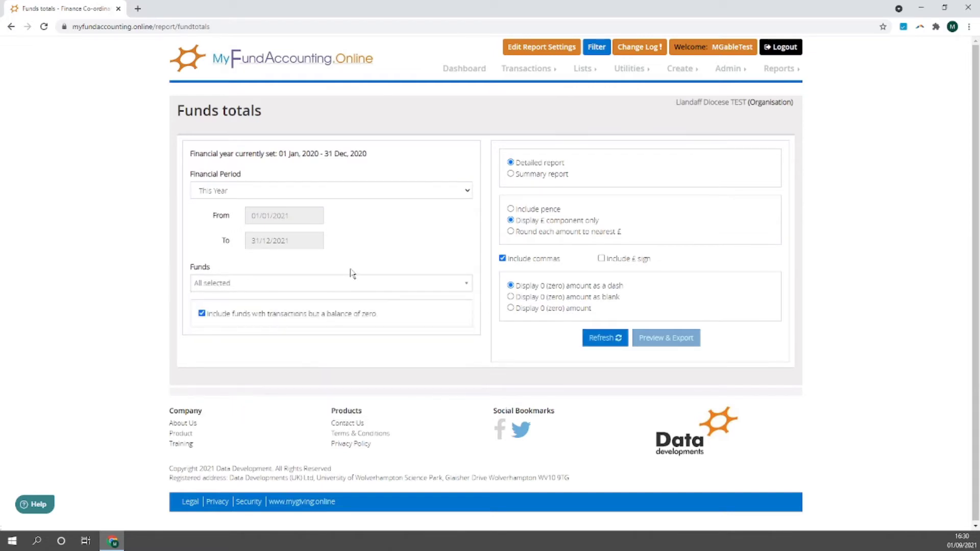
- Generate and preview the detailed fund totals report, and close the preview and export dialog after reviewing it
left_click(596, 339)
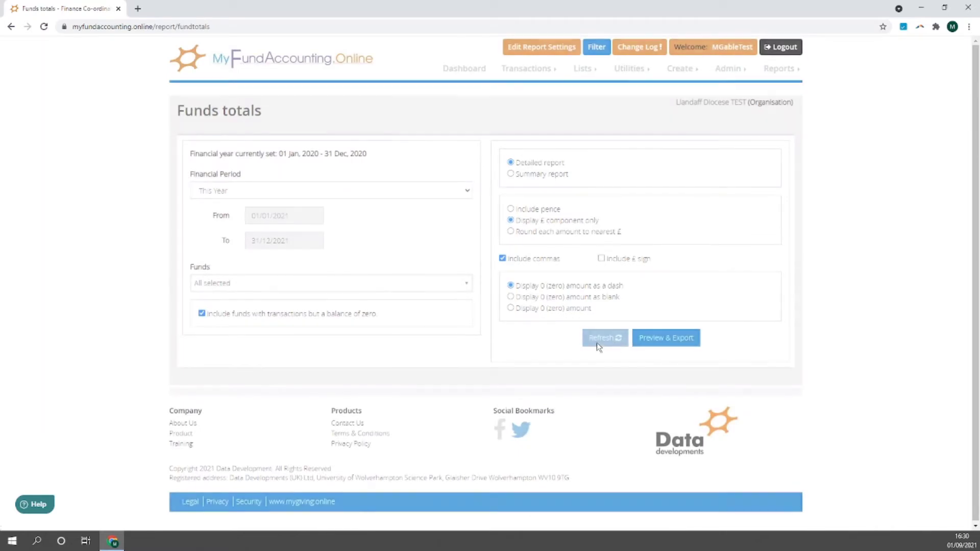
left_click(669, 338)
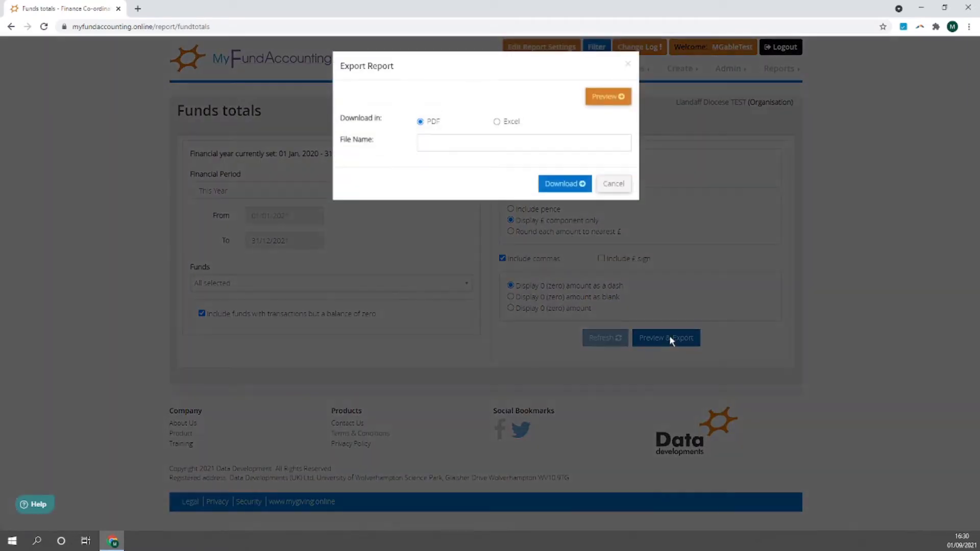
left_click(602, 98)
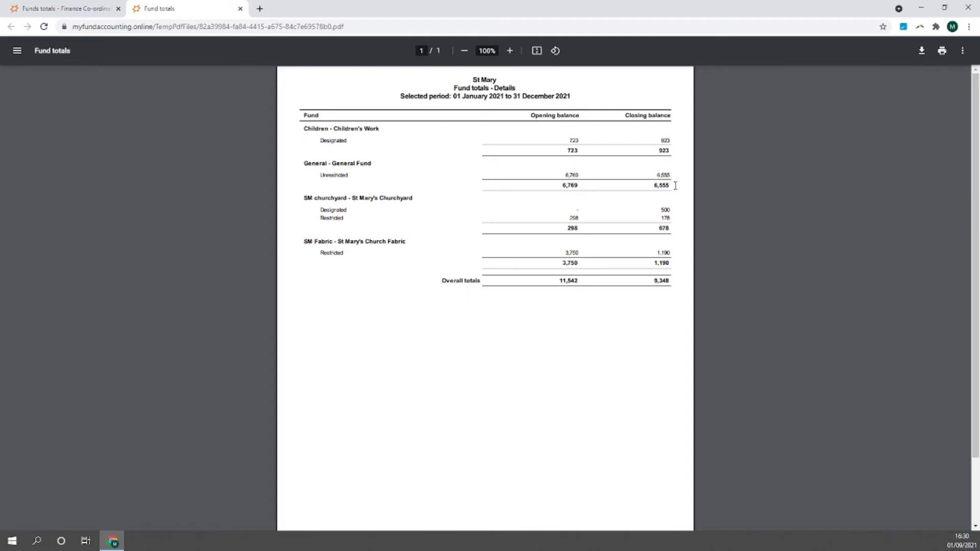
left_click(240, 8)
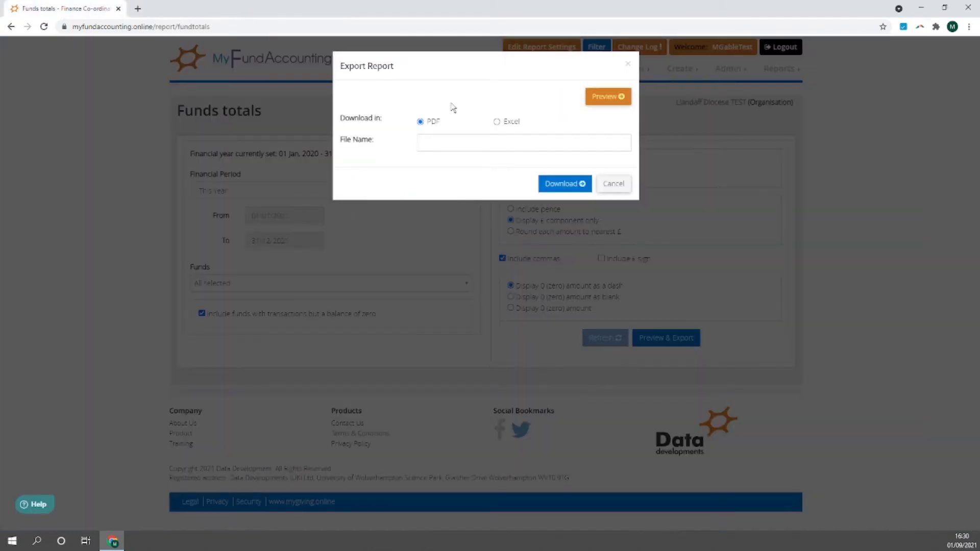
left_click(618, 186)
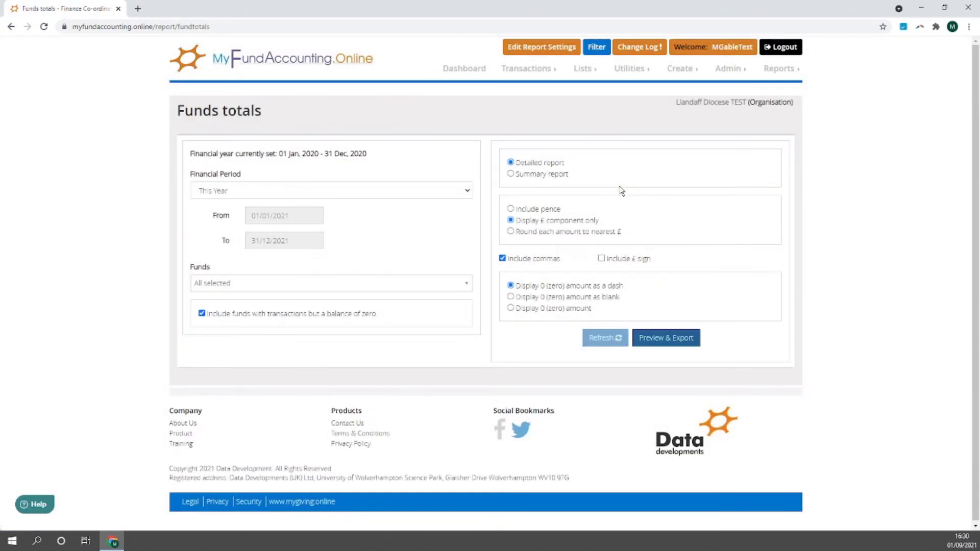
- Set up the Monthly Income Expenditure Totals report for This Year with all funds selected
left_click(781, 69)
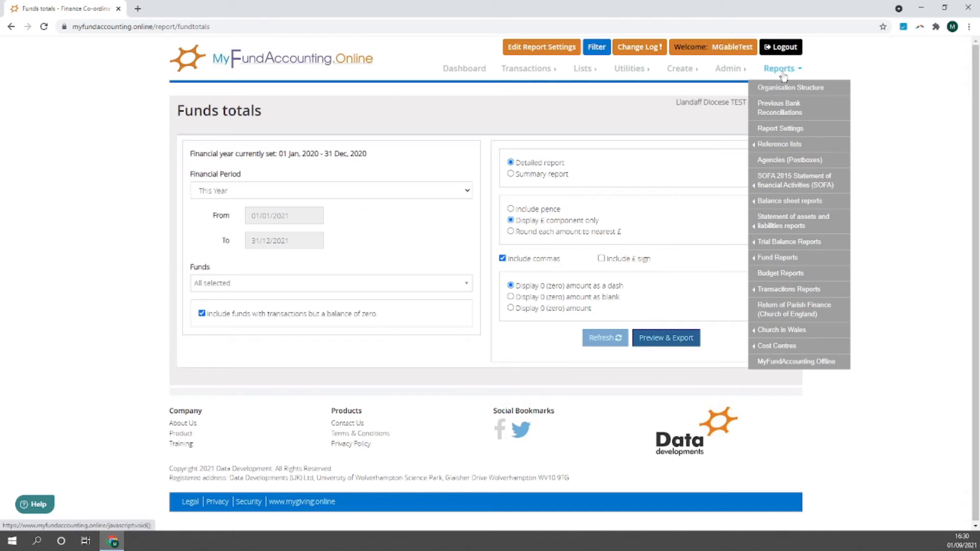
mouse_move(785, 145)
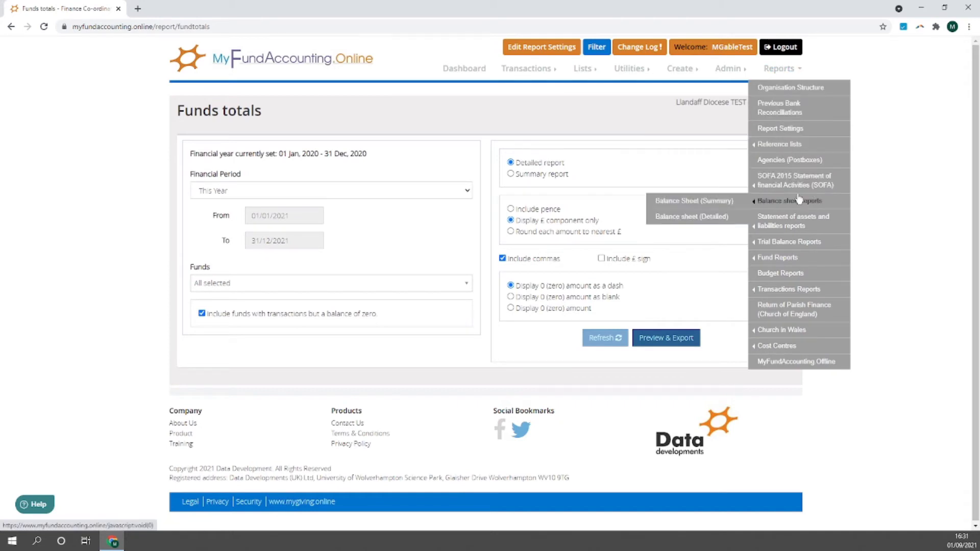
mouse_move(810, 242)
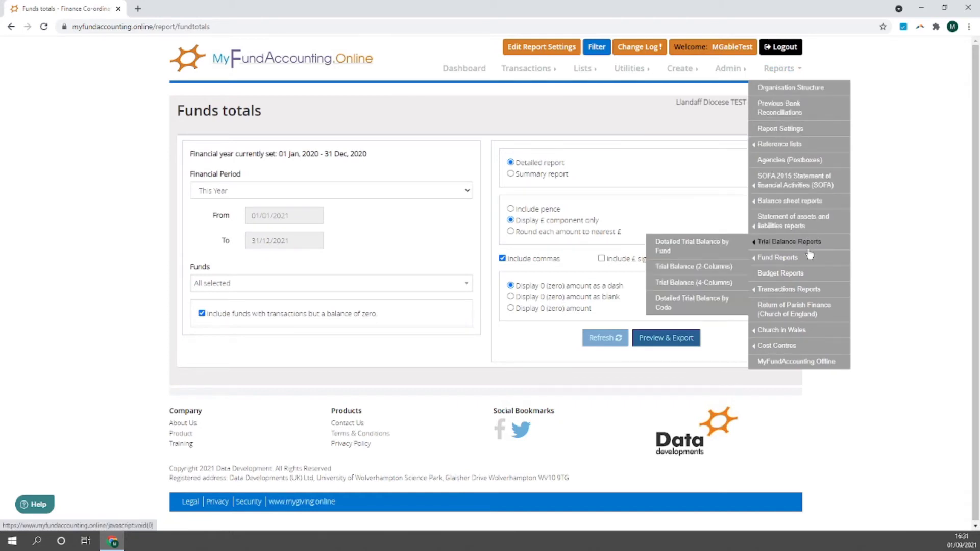
mouse_move(802, 295)
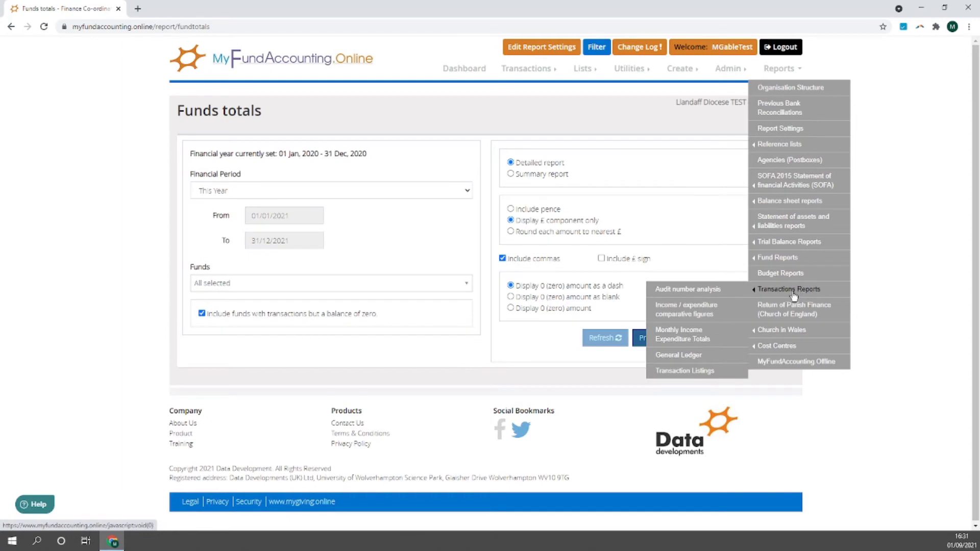
left_click(678, 335)
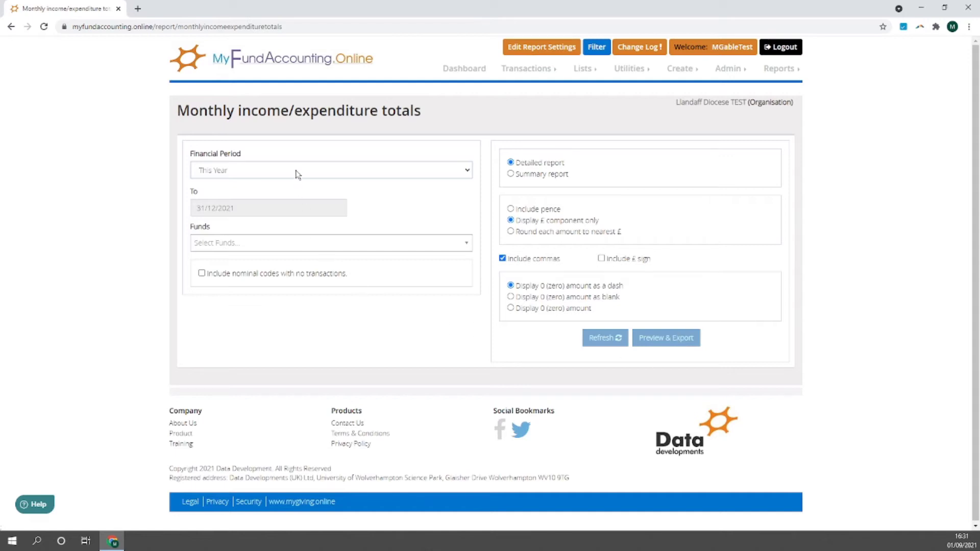
left_click(297, 249)
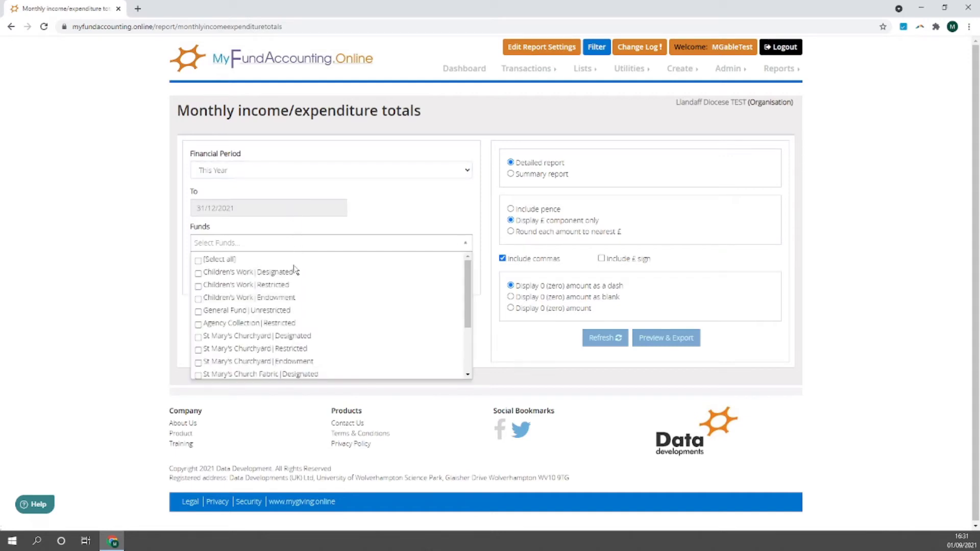
left_click(298, 261)
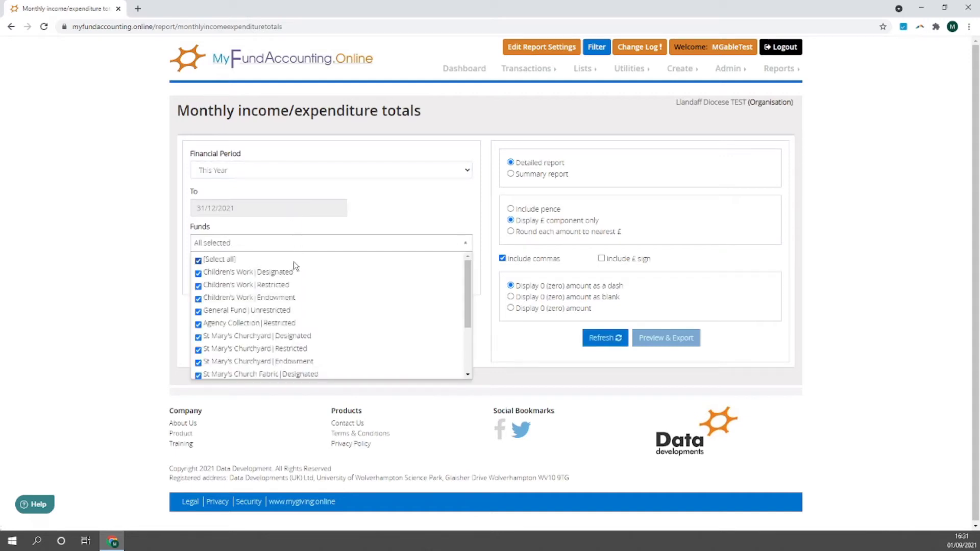
left_click(363, 226)
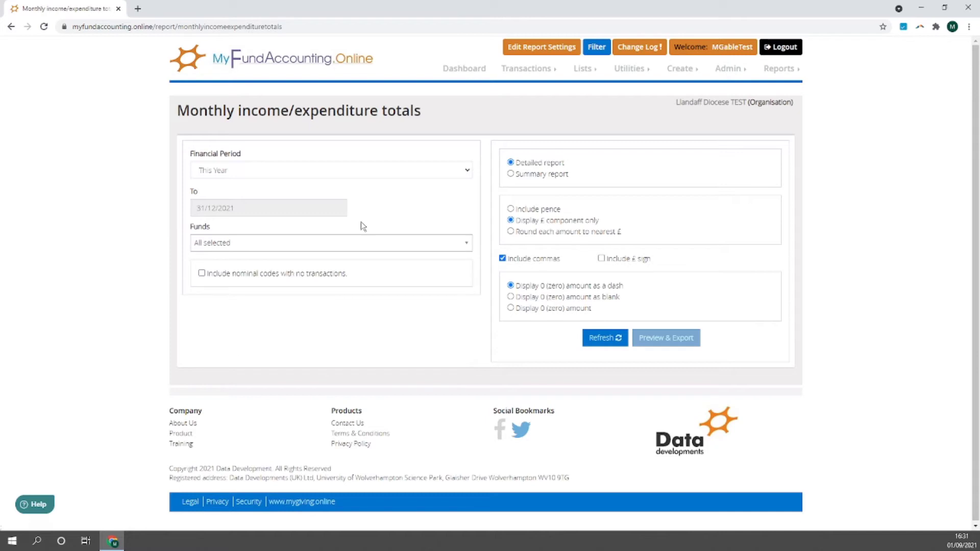
- Generate and preview the detailed monthly income and expenditure totals, and close the preview and export dialog after reviewing it
left_click(596, 338)
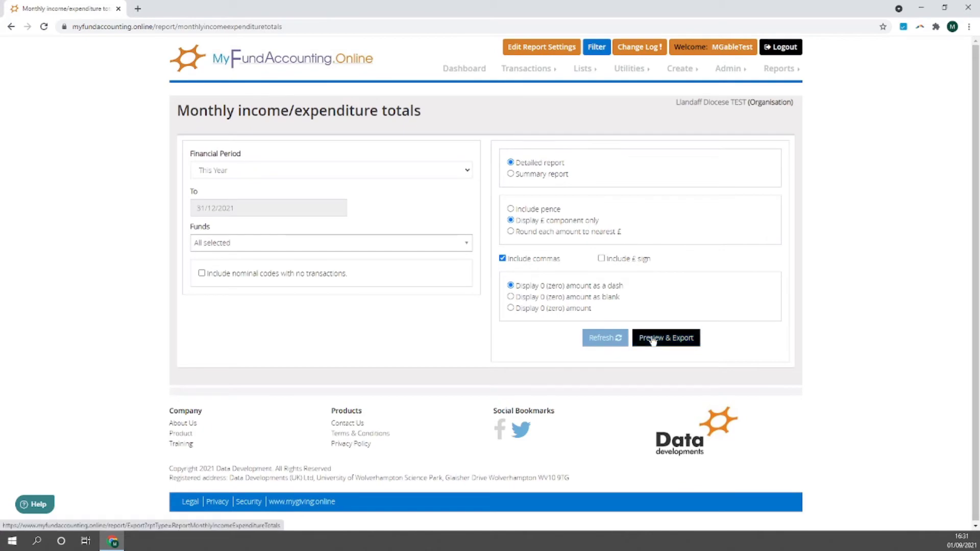
left_click(652, 339)
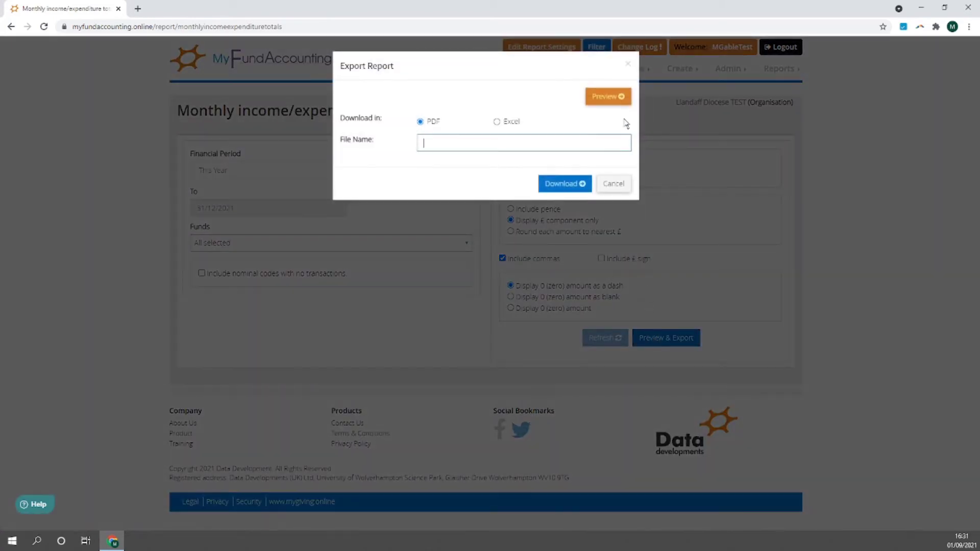
left_click(607, 98)
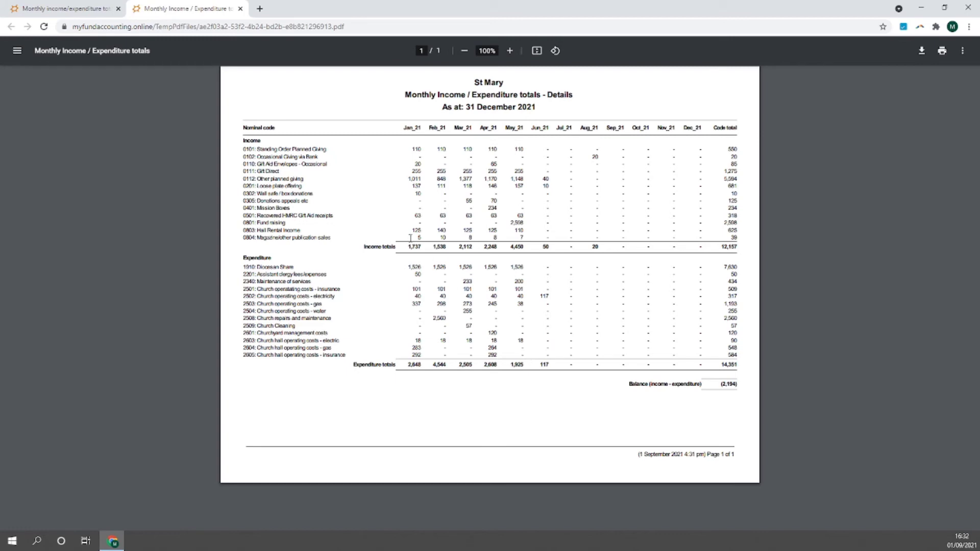
left_click(240, 9)
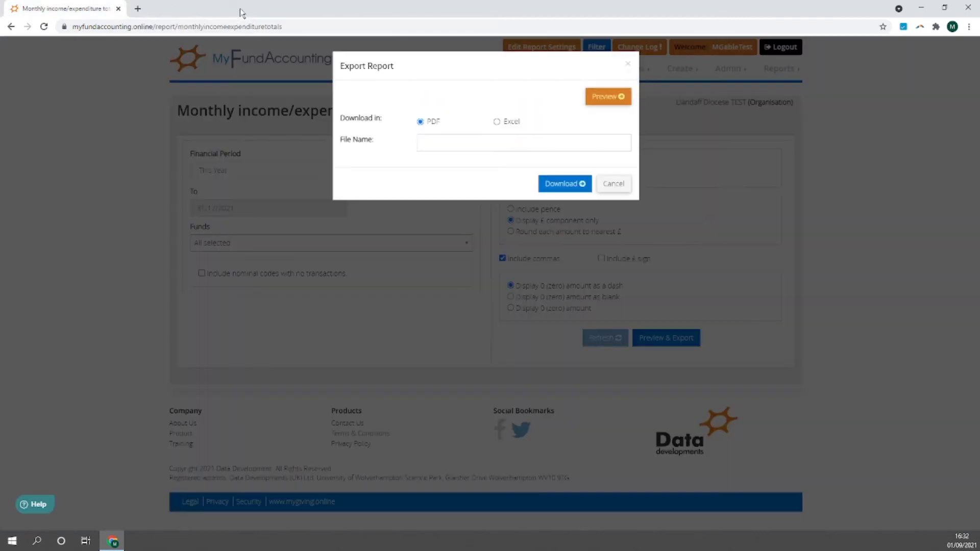
left_click(615, 185)
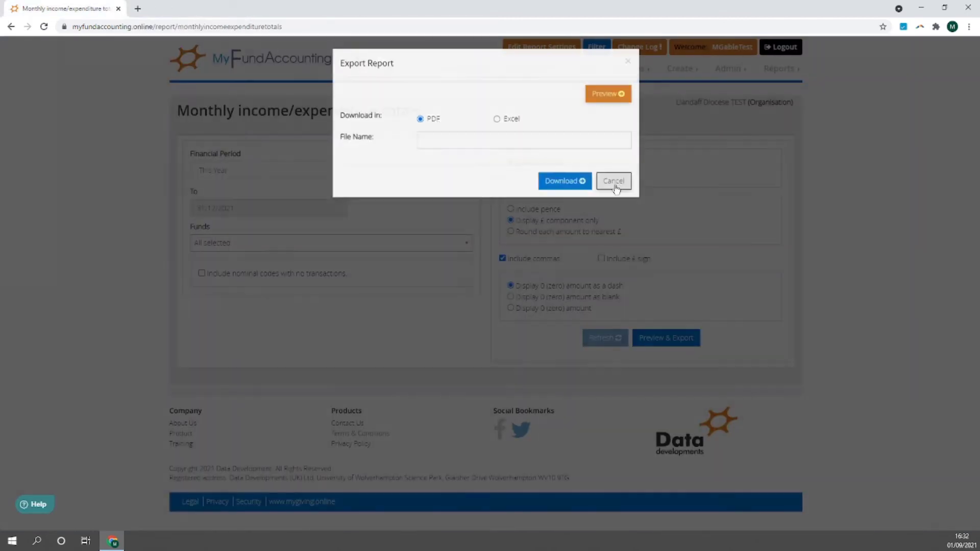
- Open the Transaction Listings report and set its financial period to a custom date range
left_click(779, 69)
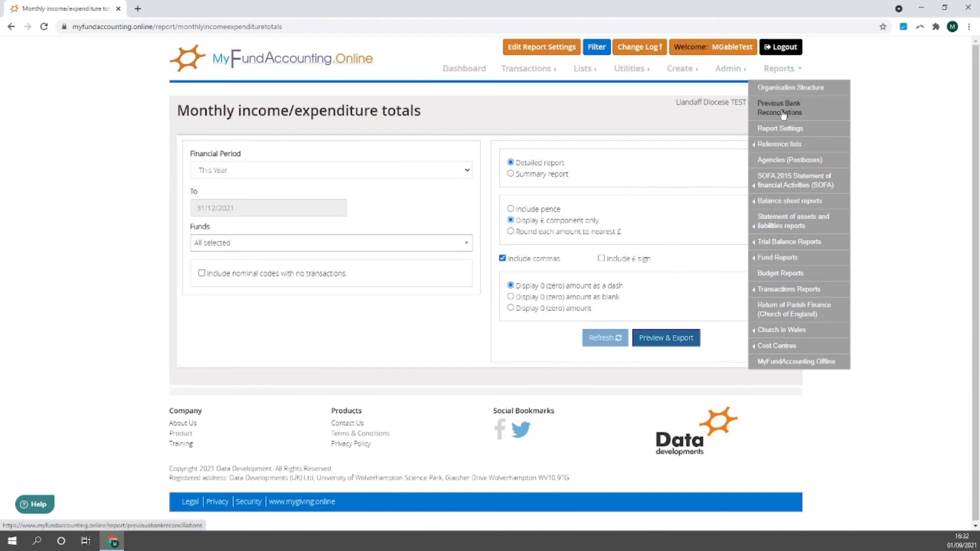
mouse_move(805, 293)
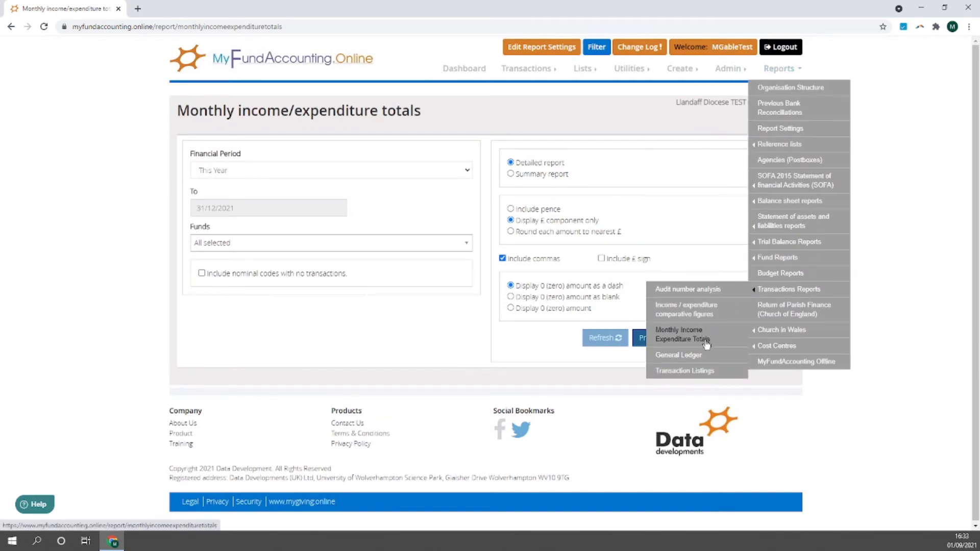
left_click(703, 373)
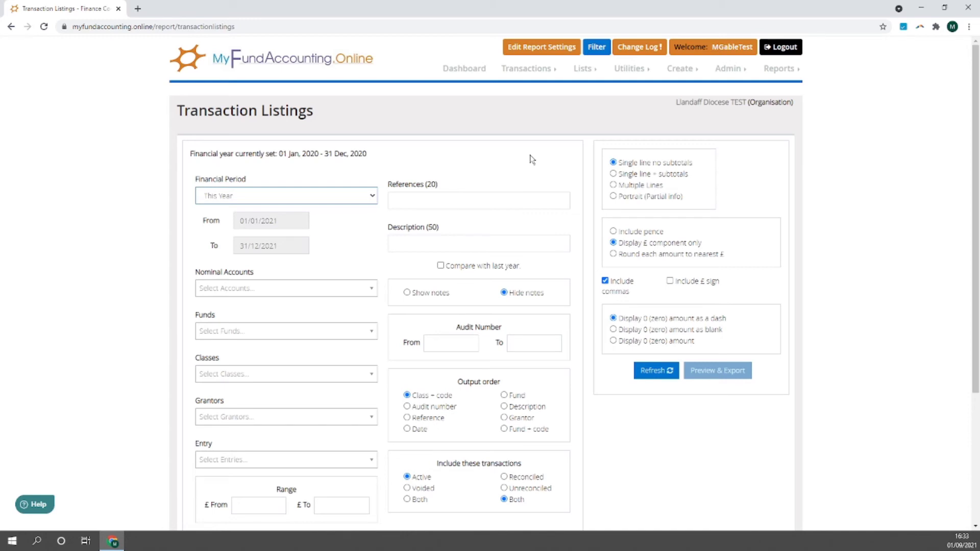
scroll(531, 159, "down", 1)
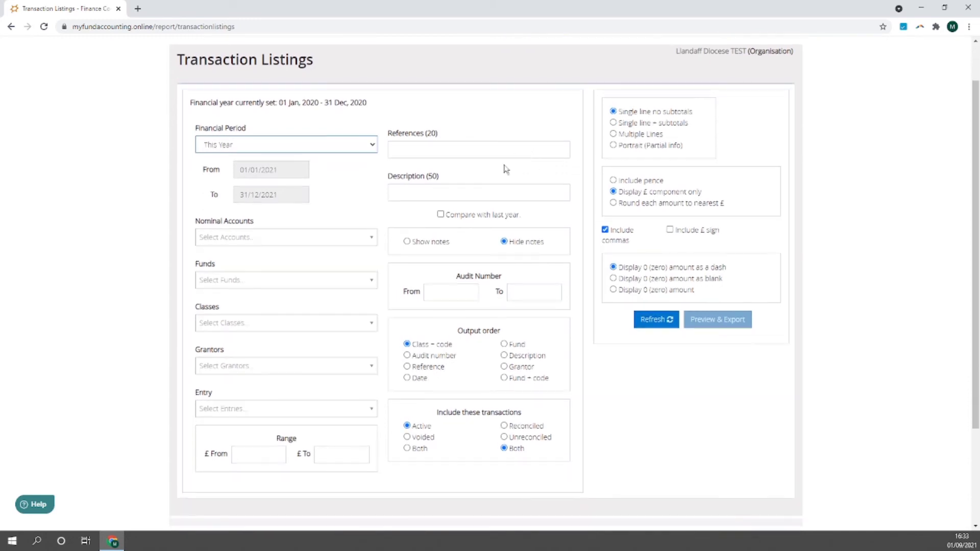
left_click(319, 153)
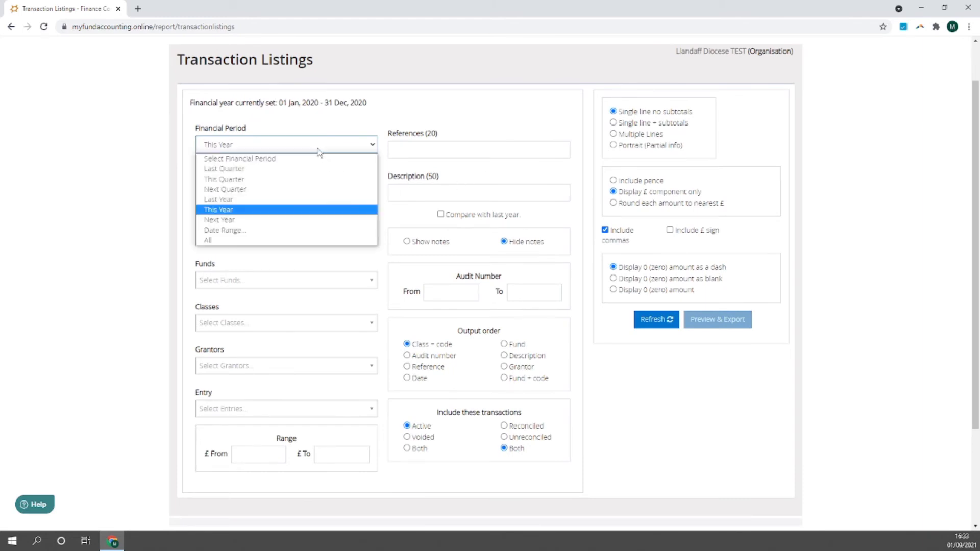
left_click(225, 231)
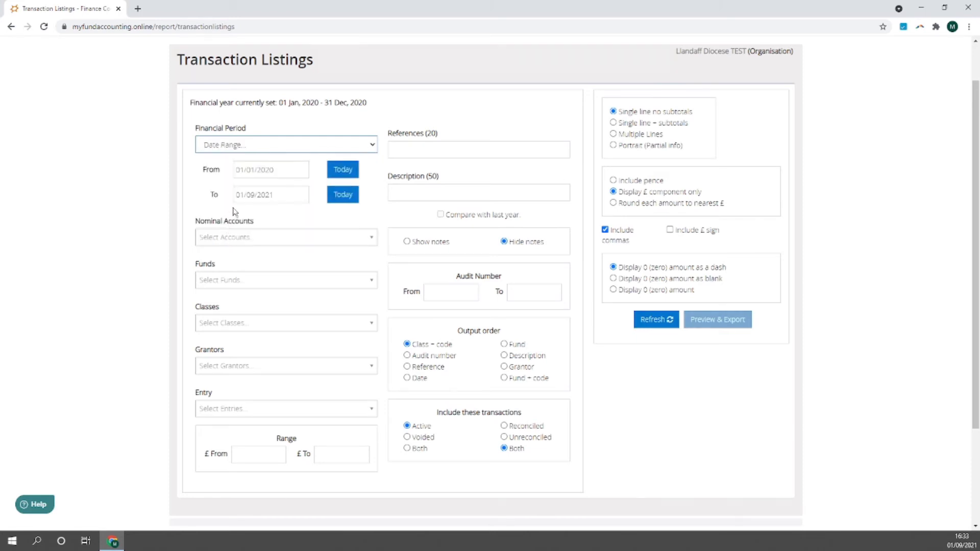
- Set the start date of the transaction listing's date range to 01/01/2021
left_click(288, 172)
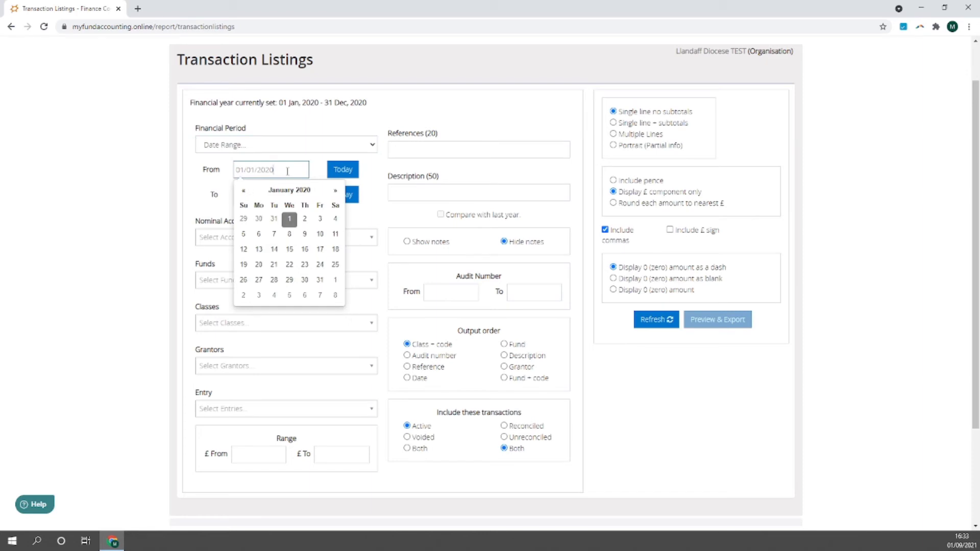
left_click(335, 190)
left_click(335, 190)
left_click(335, 189)
left_click(335, 189)
left_click(336, 190)
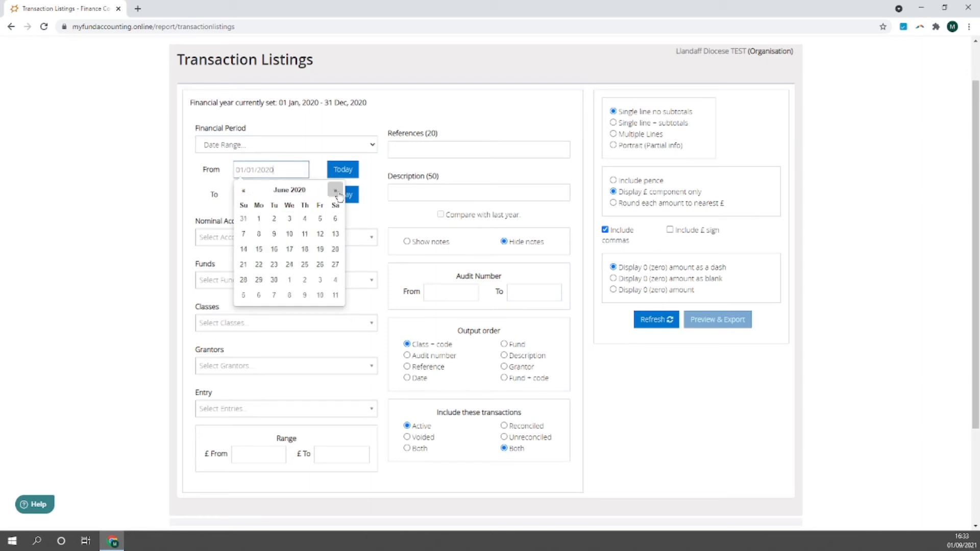
left_click(336, 190)
left_click(335, 190)
left_click(335, 190)
left_click(335, 190)
left_click(335, 190)
left_click(336, 190)
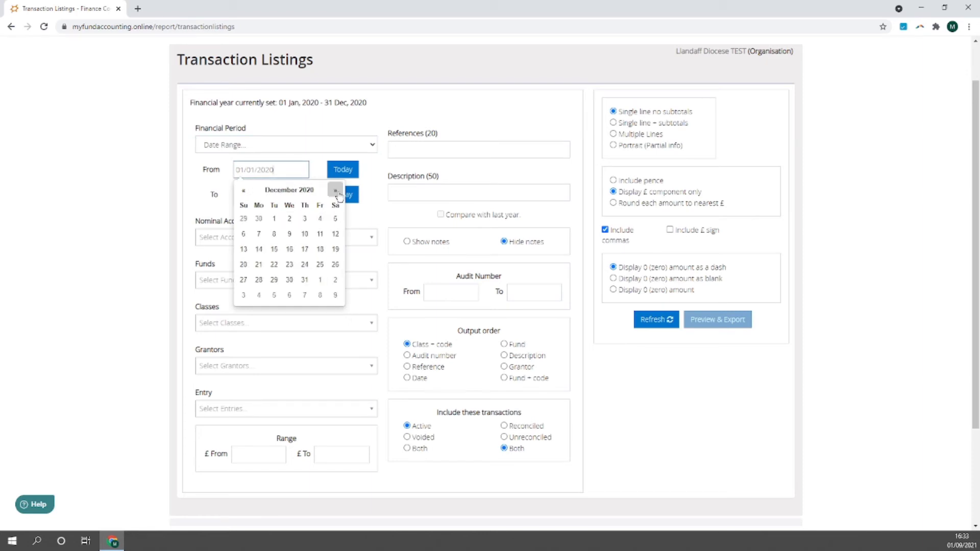
left_click(336, 190)
left_click(320, 220)
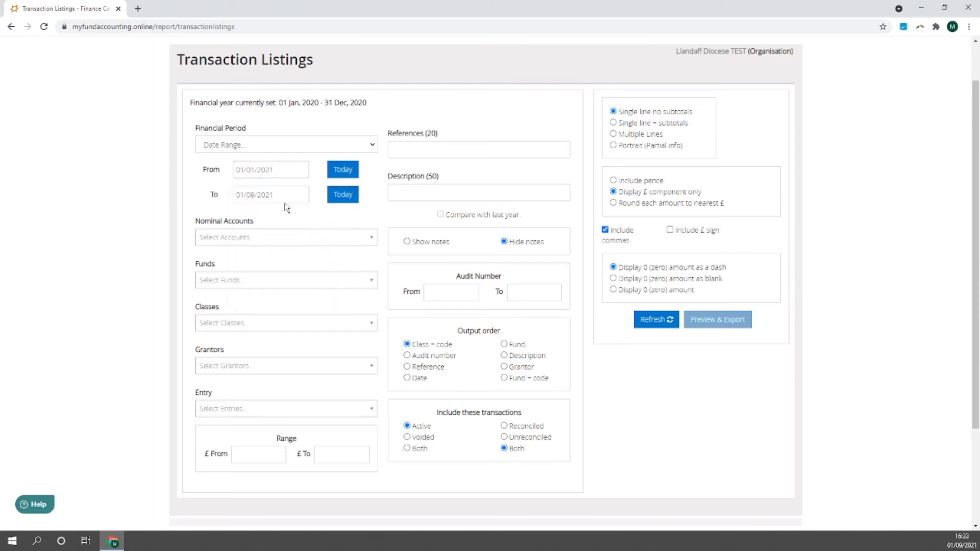
- Set the end date of the transaction listing's date range to 31/03/2021
left_click(284, 195)
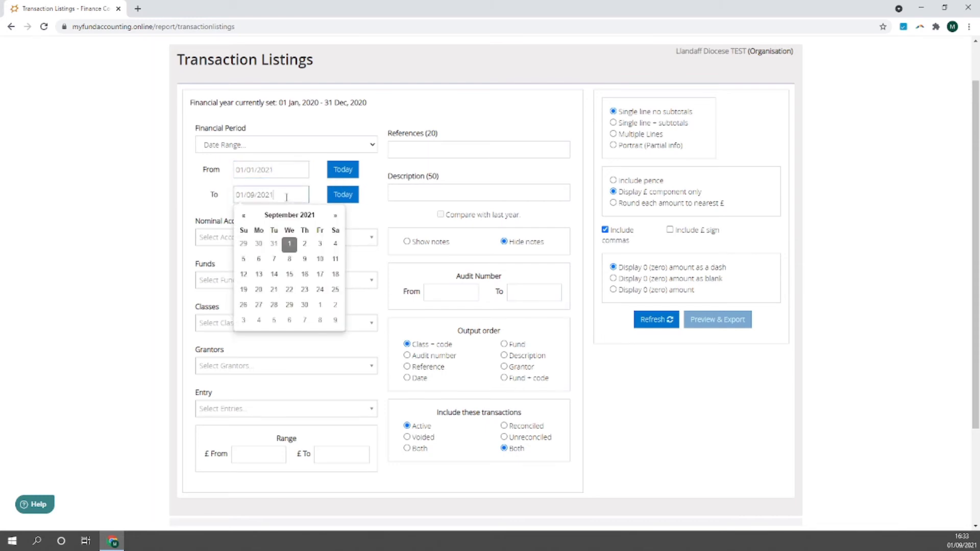
left_click(243, 215)
left_click(244, 215)
left_click(244, 216)
left_click(243, 215)
left_click(243, 215)
left_click(243, 215)
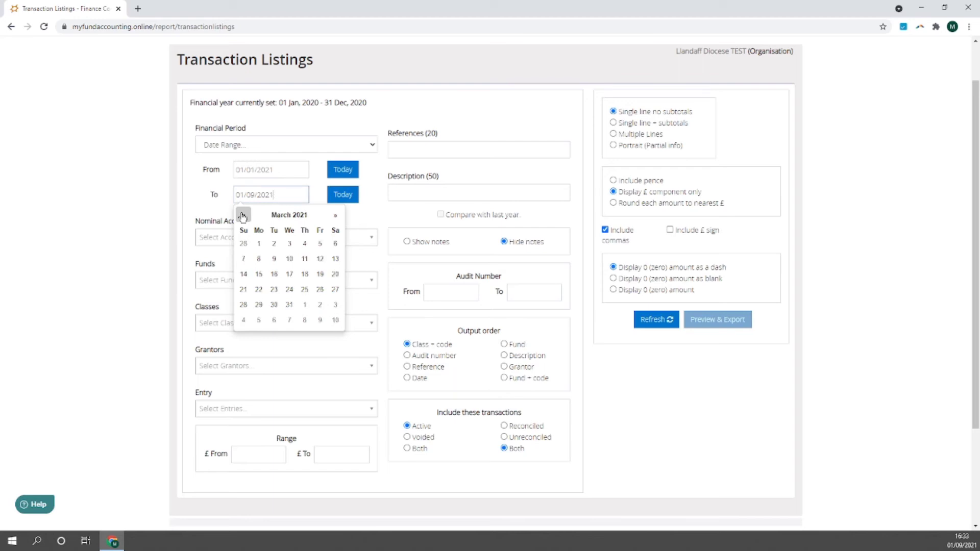
left_click(290, 305)
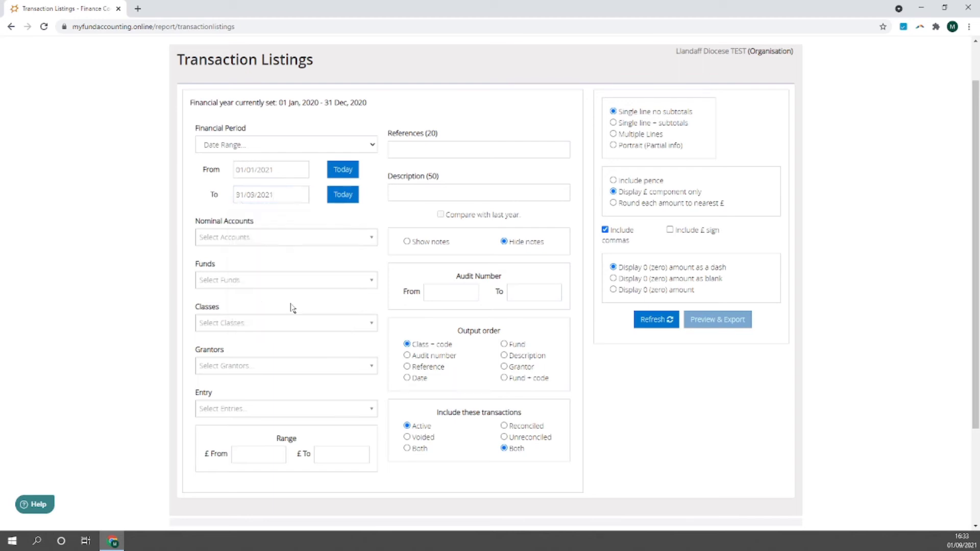
- Select the seven nominal accounts from 0101 Standing Order Planned Giving through 0114 Special Service Giving Envelopes
left_click(292, 243)
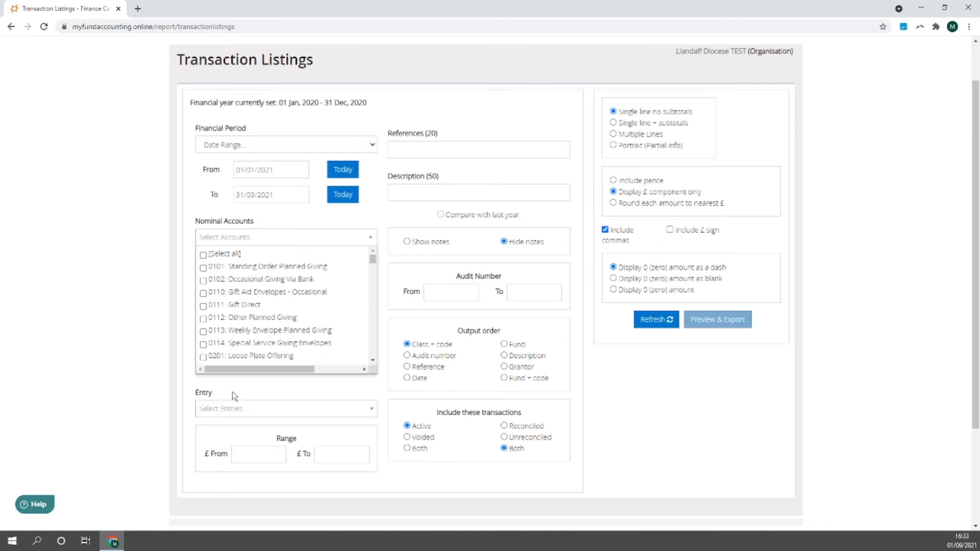
left_click(203, 267)
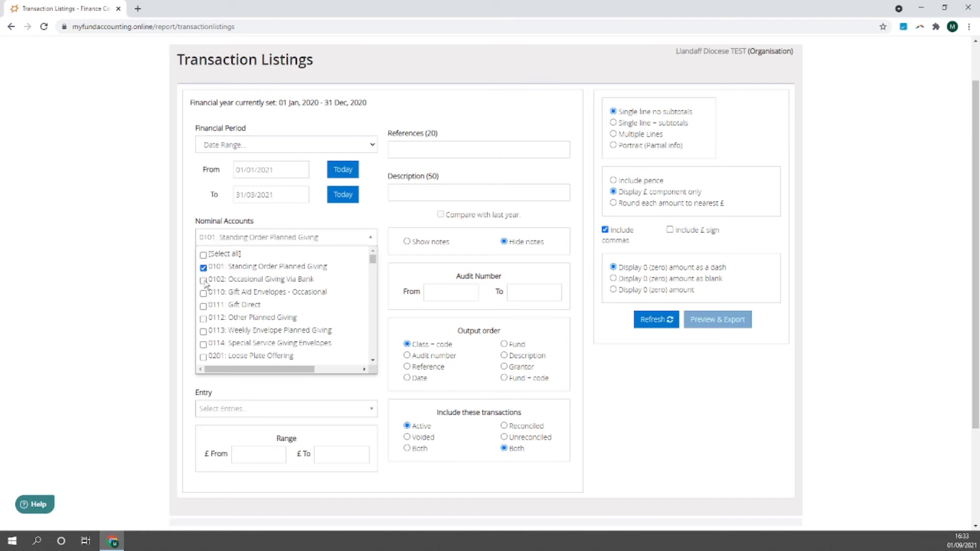
left_click(203, 280)
left_click(203, 293)
left_click(203, 306)
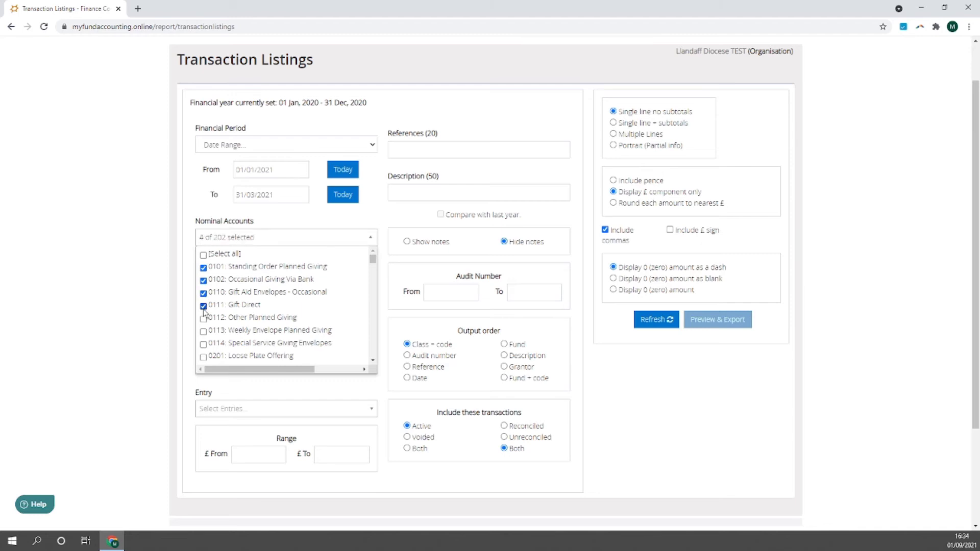
left_click(203, 319)
left_click(203, 332)
left_click(204, 344)
left_click(304, 220)
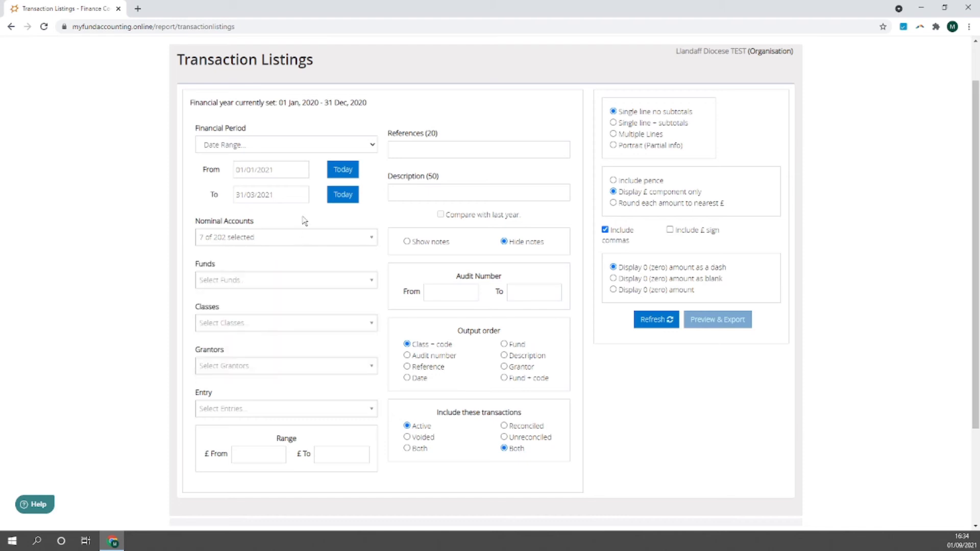
- Select the Designated, Restricted and Endowment funds of Children's Work for the transaction listing
left_click(298, 281)
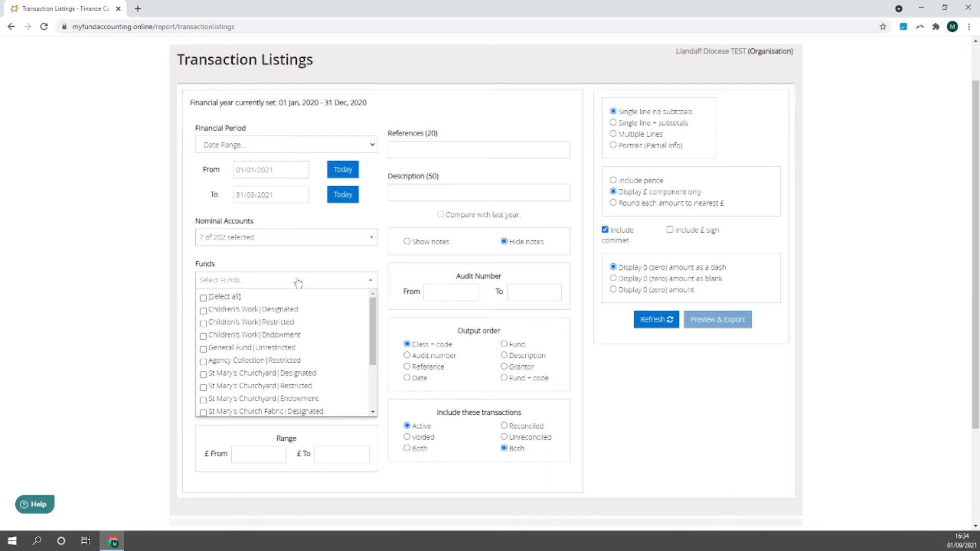
left_click(203, 336)
left_click(203, 323)
left_click(203, 310)
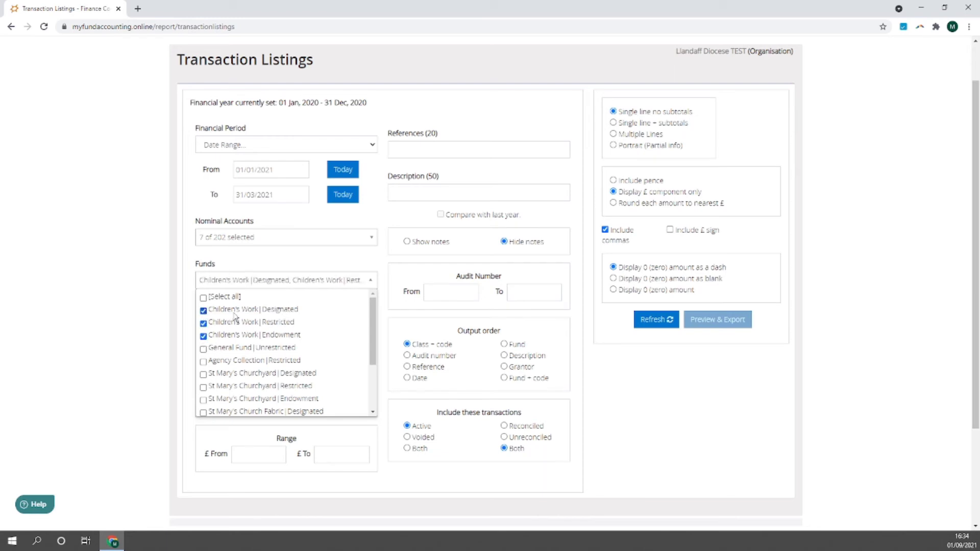
left_click(267, 260)
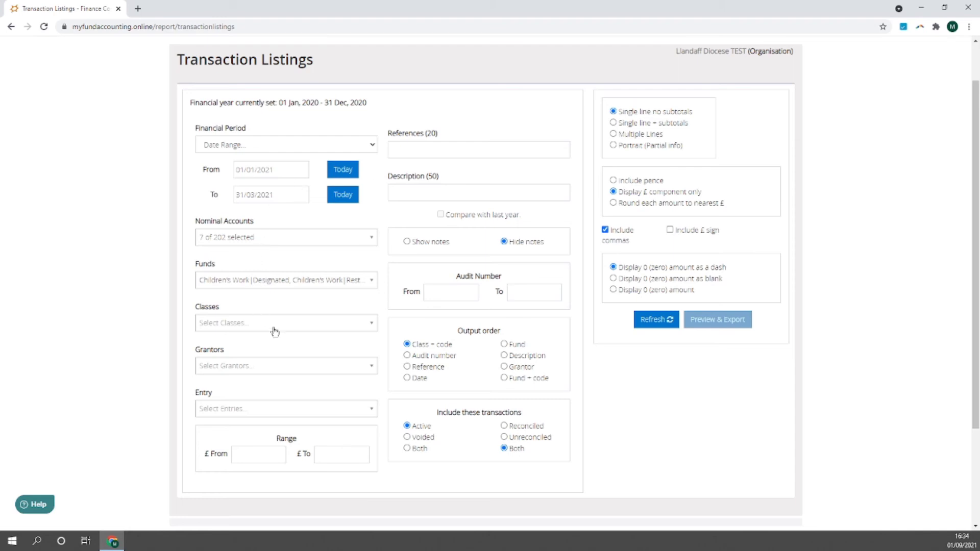
- Include all funds and all nominal accounts in the transaction listing
left_click(281, 285)
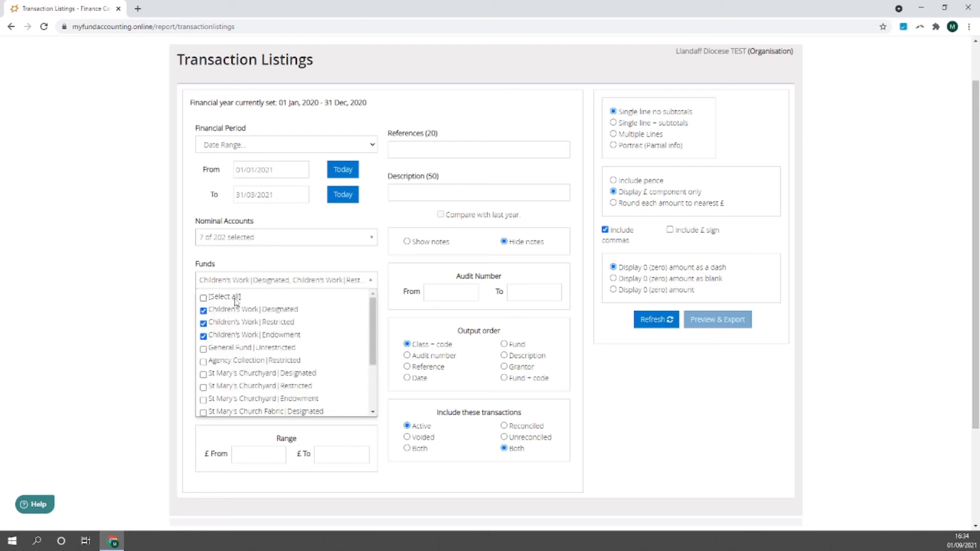
left_click(206, 299)
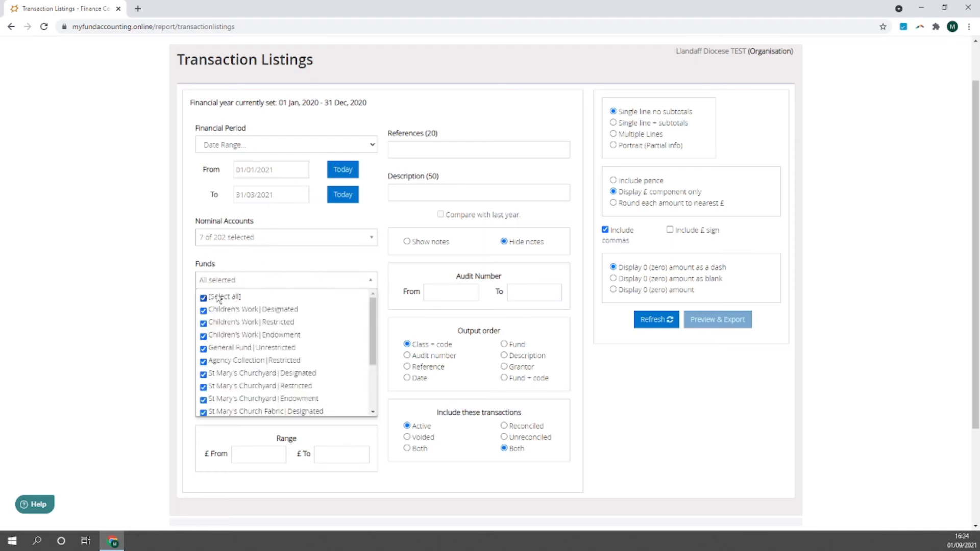
left_click(269, 259)
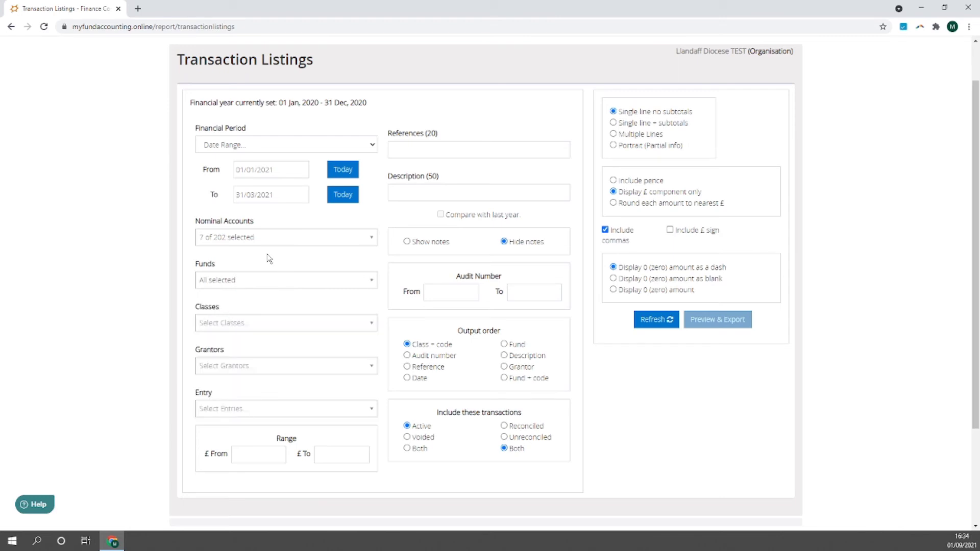
left_click(276, 243)
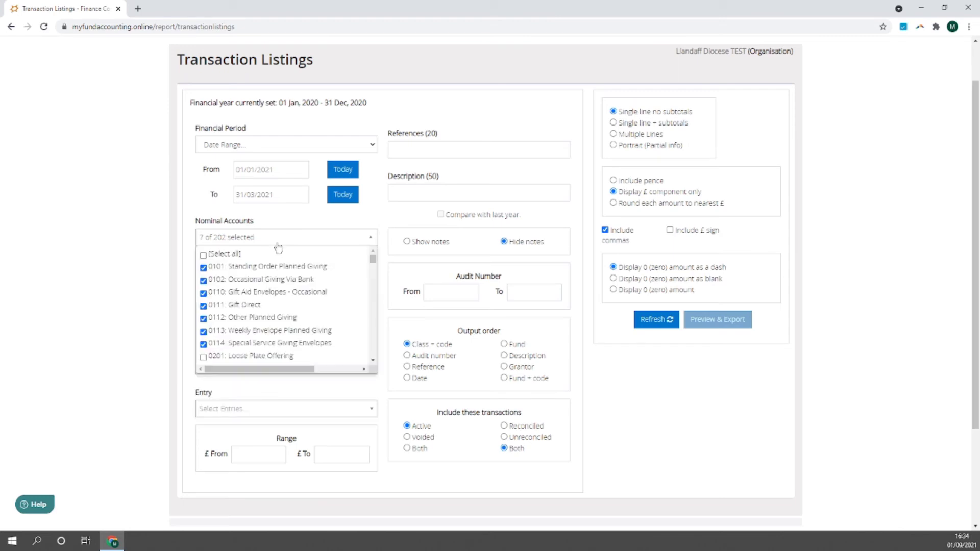
left_click(222, 258)
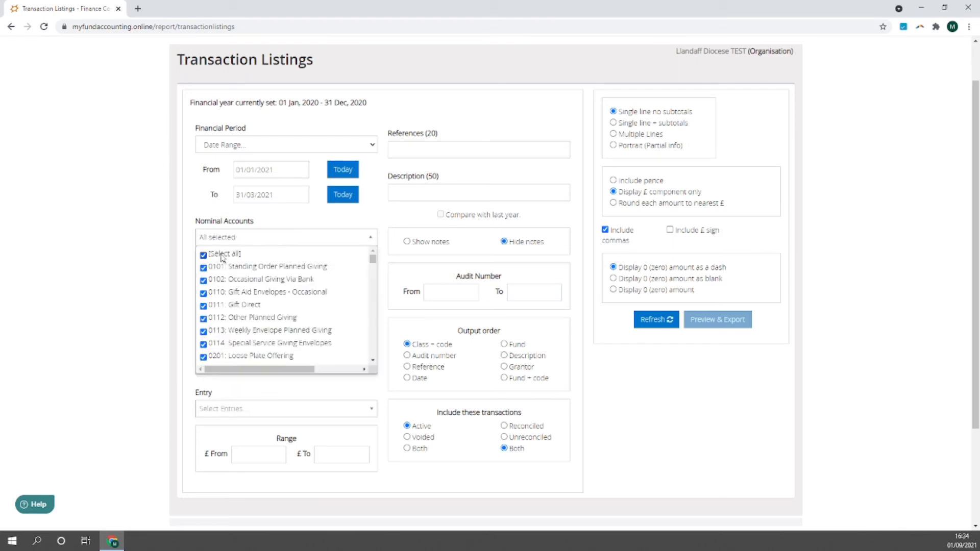
- Filter the listing by the reference "For Children's work" and set the financial period to This Year
left_click(452, 150)
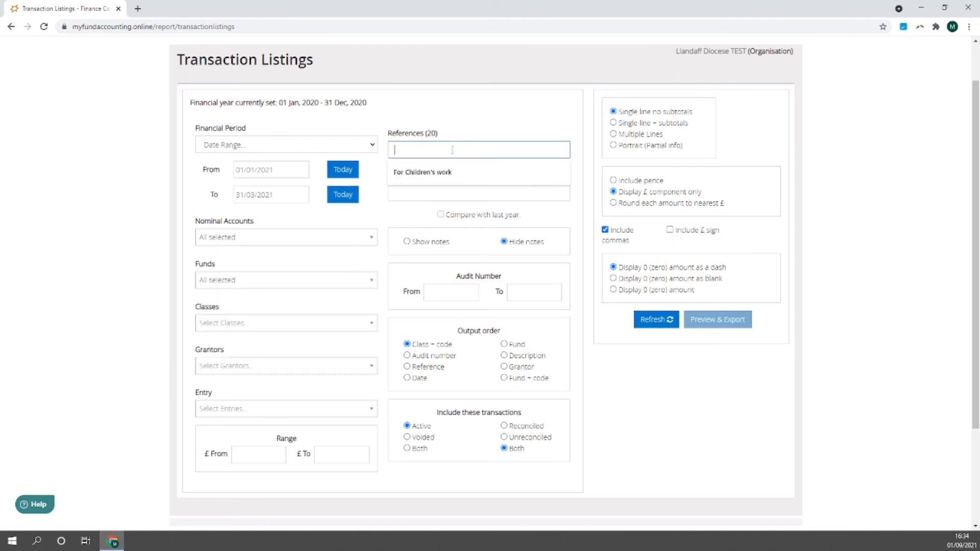
left_click(421, 171)
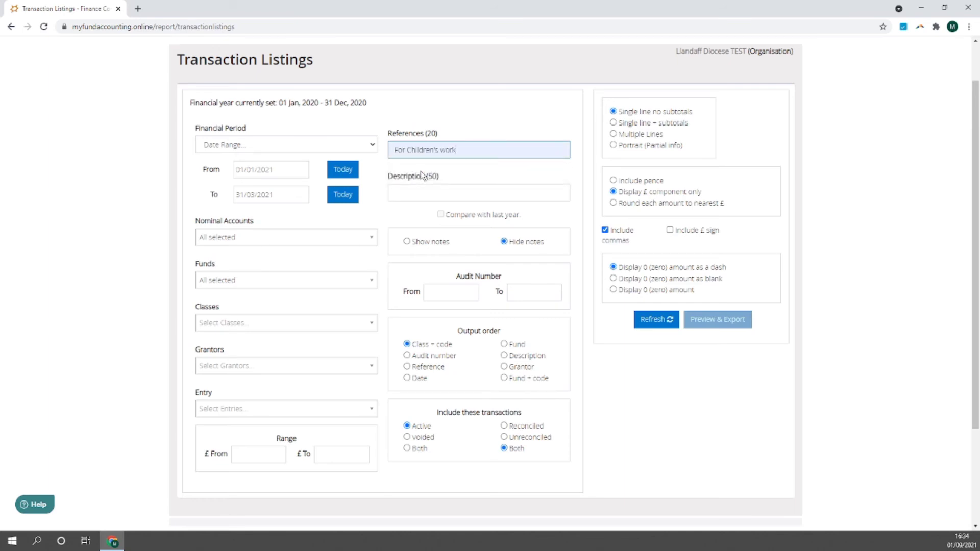
left_click(341, 148)
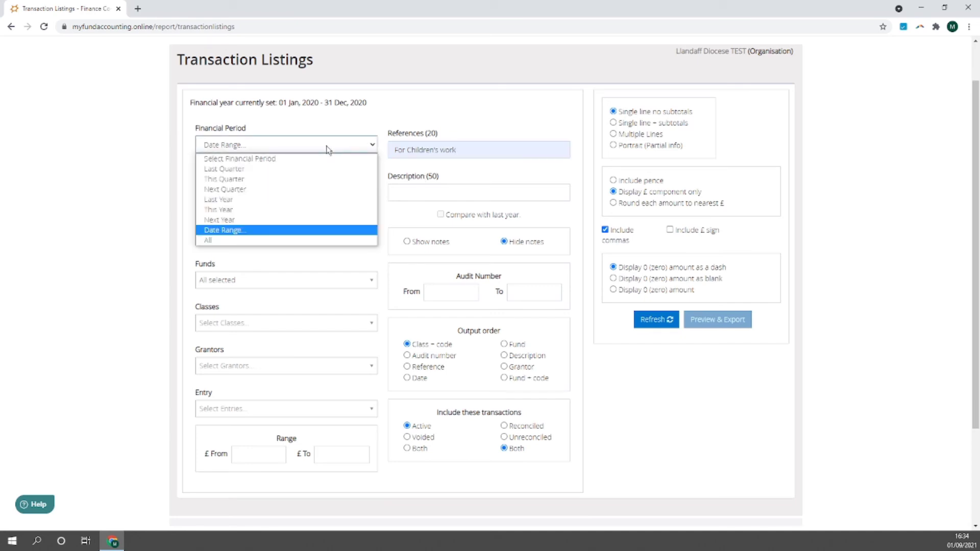
left_click(237, 212)
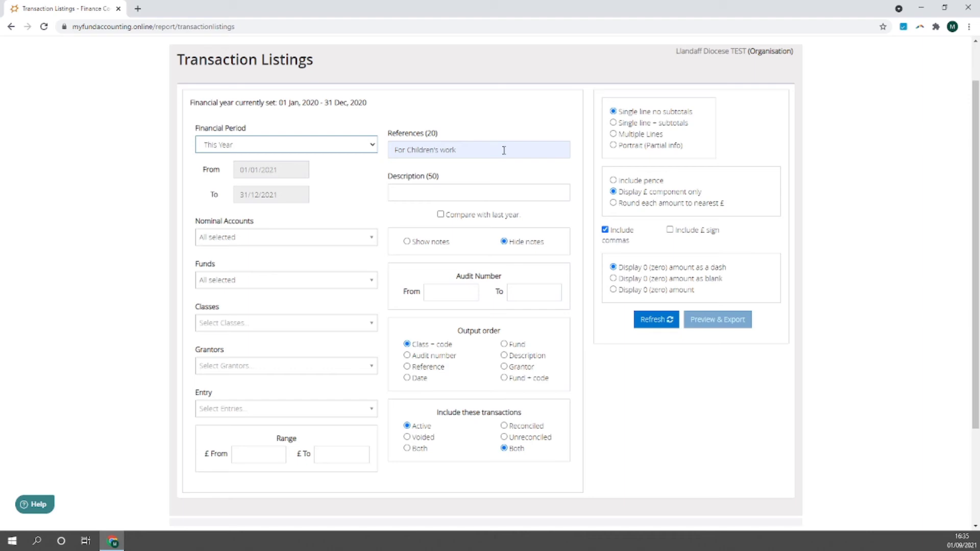
- Generate and preview the transaction listing report, and close the preview and export dialog after reviewing it
left_click(646, 327)
left_click(715, 322)
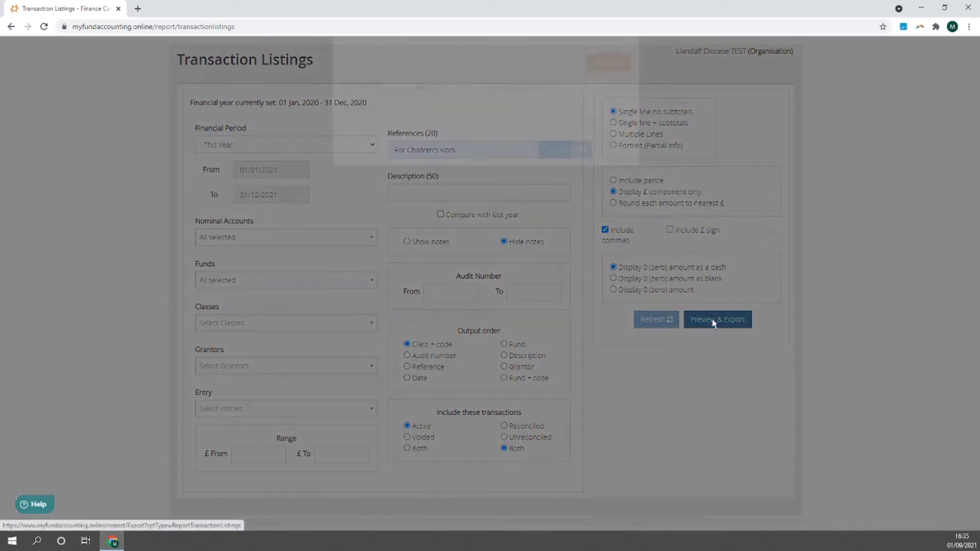
left_click(602, 98)
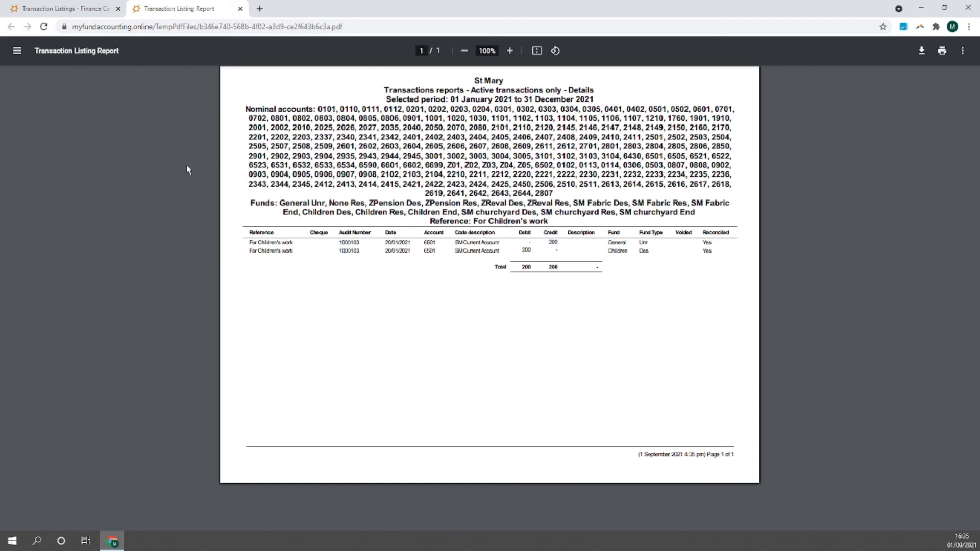
left_click(240, 9)
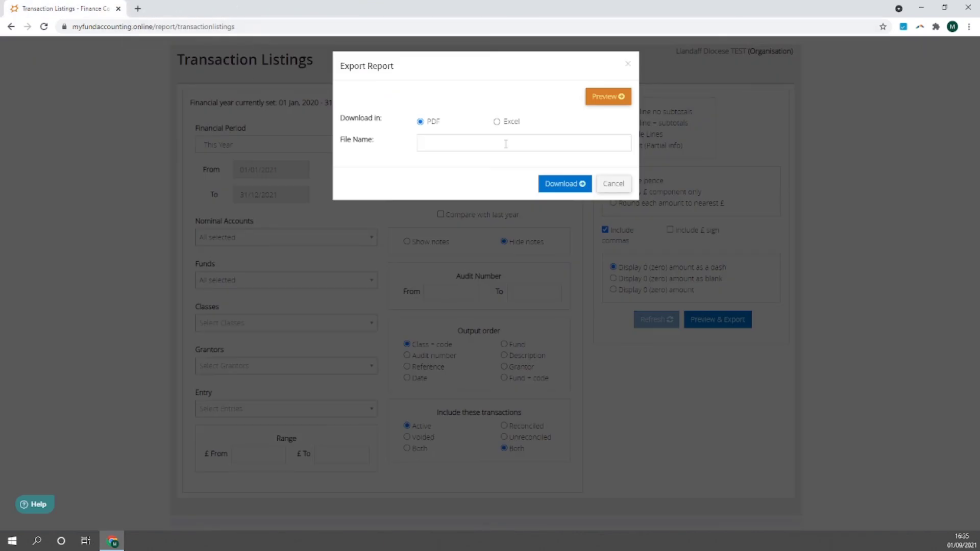
left_click(613, 184)
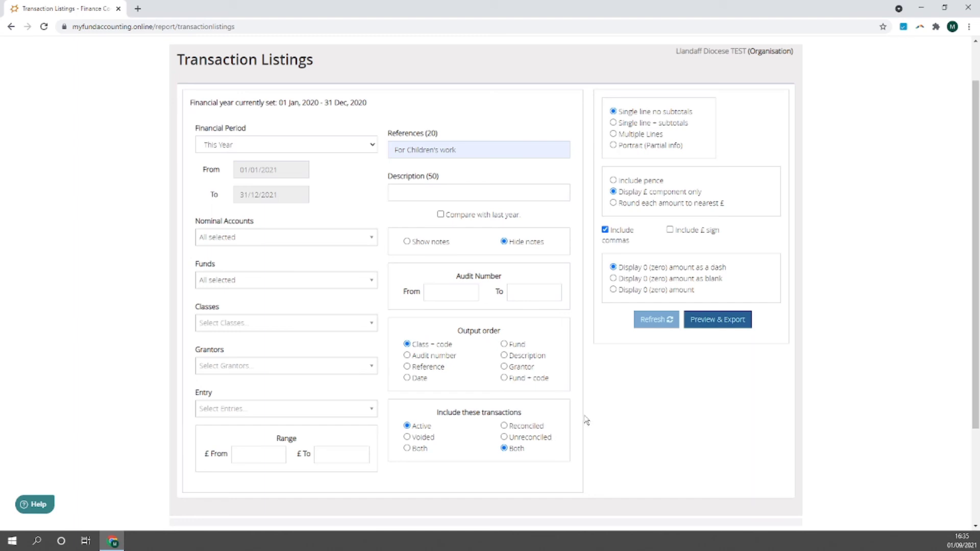
- Switch the included transactions to Voided and back to Active, and return to the dashboard
left_click(407, 438)
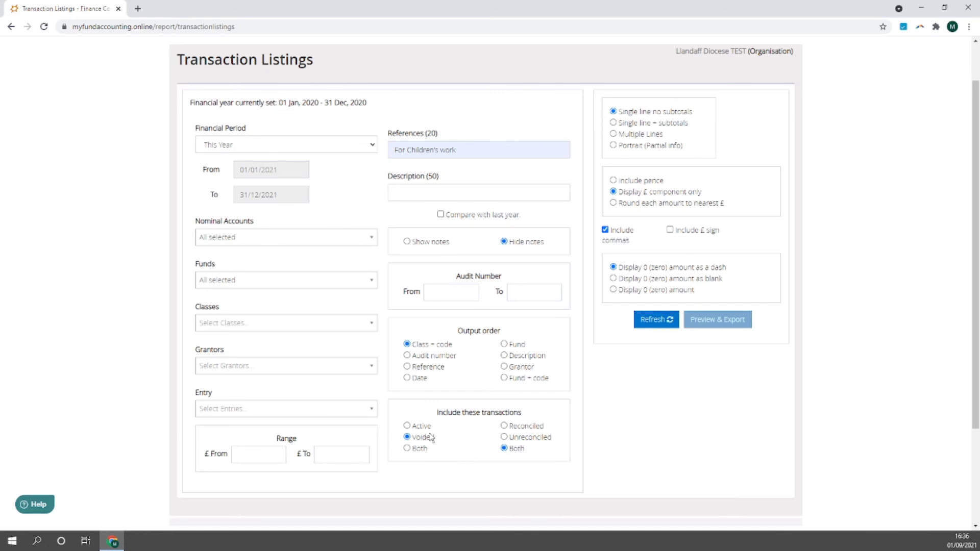
left_click(409, 426)
scroll(586, 275, "up", 1)
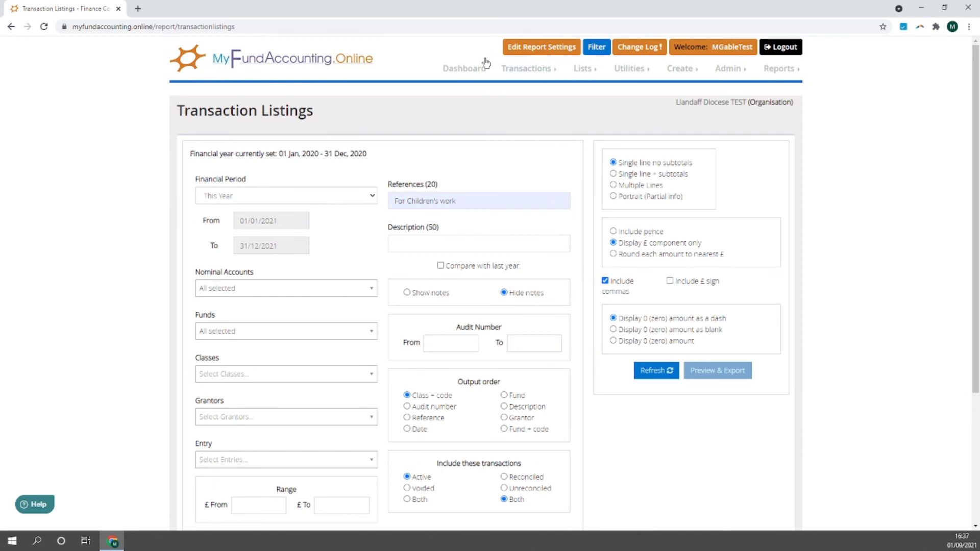
left_click(463, 71)
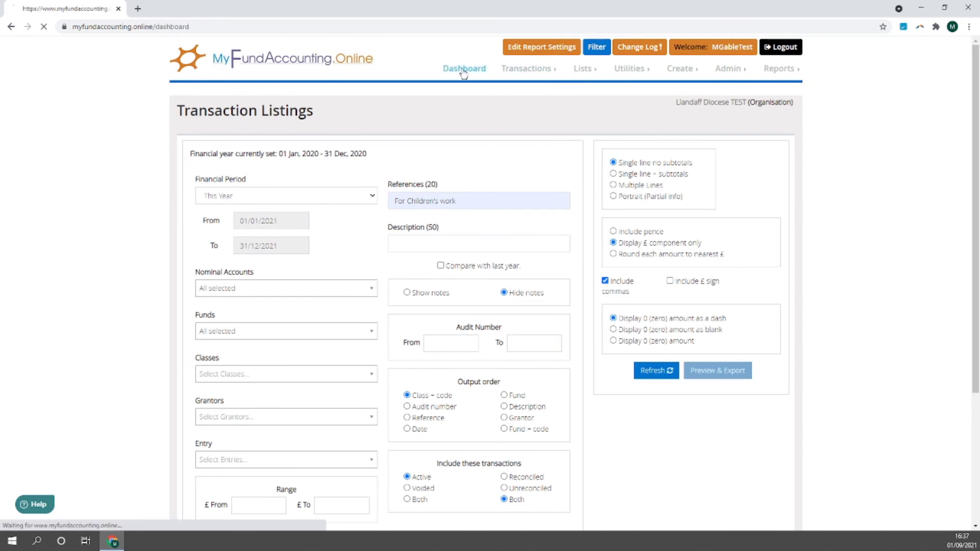